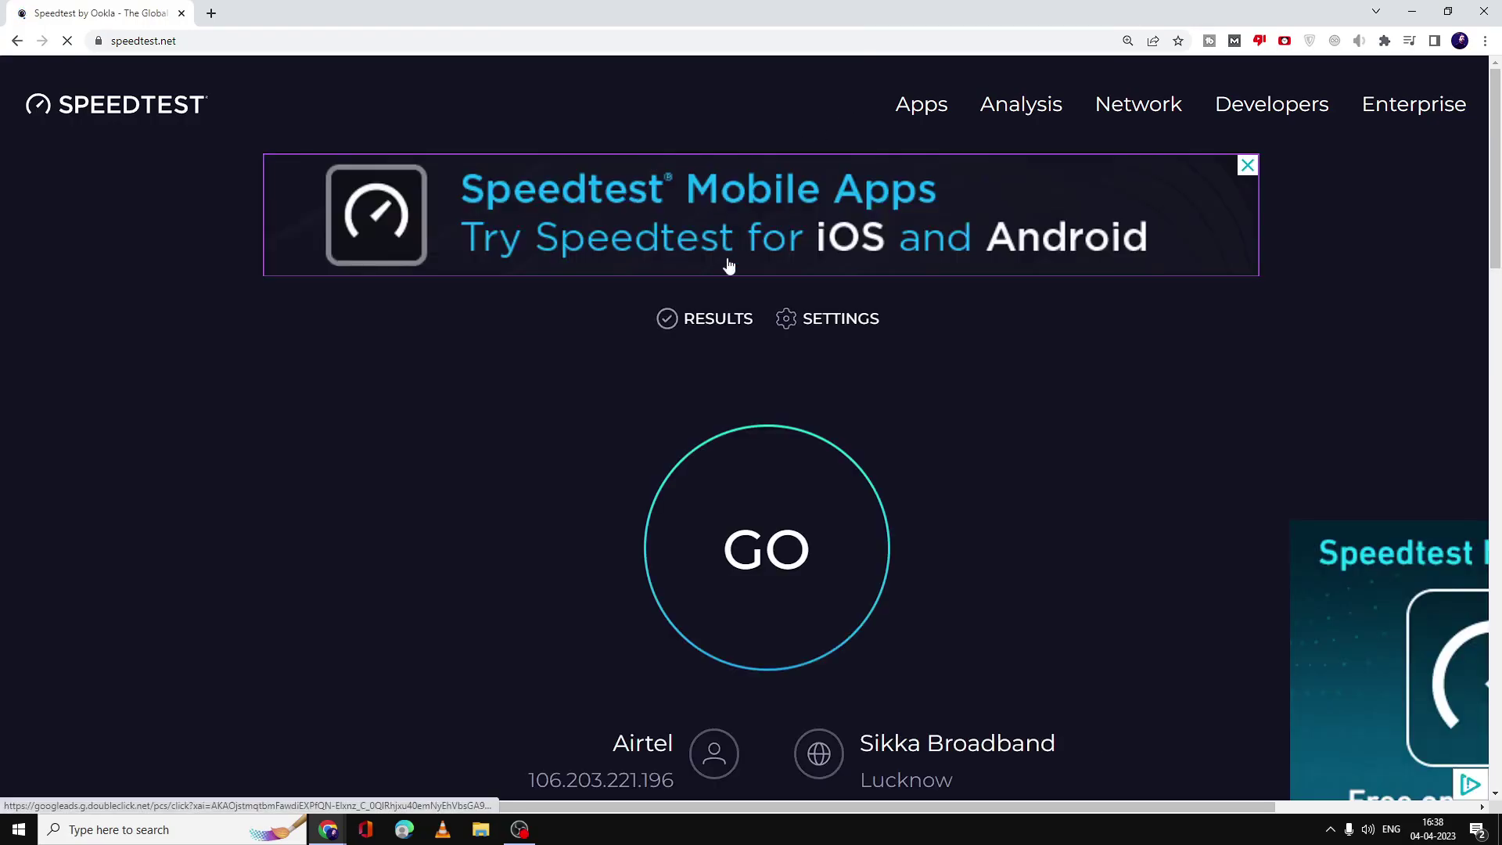
- Zoom the speedtest.net page out from 150% back to 100% with Ctrl+minus
key(ctrl+minus)
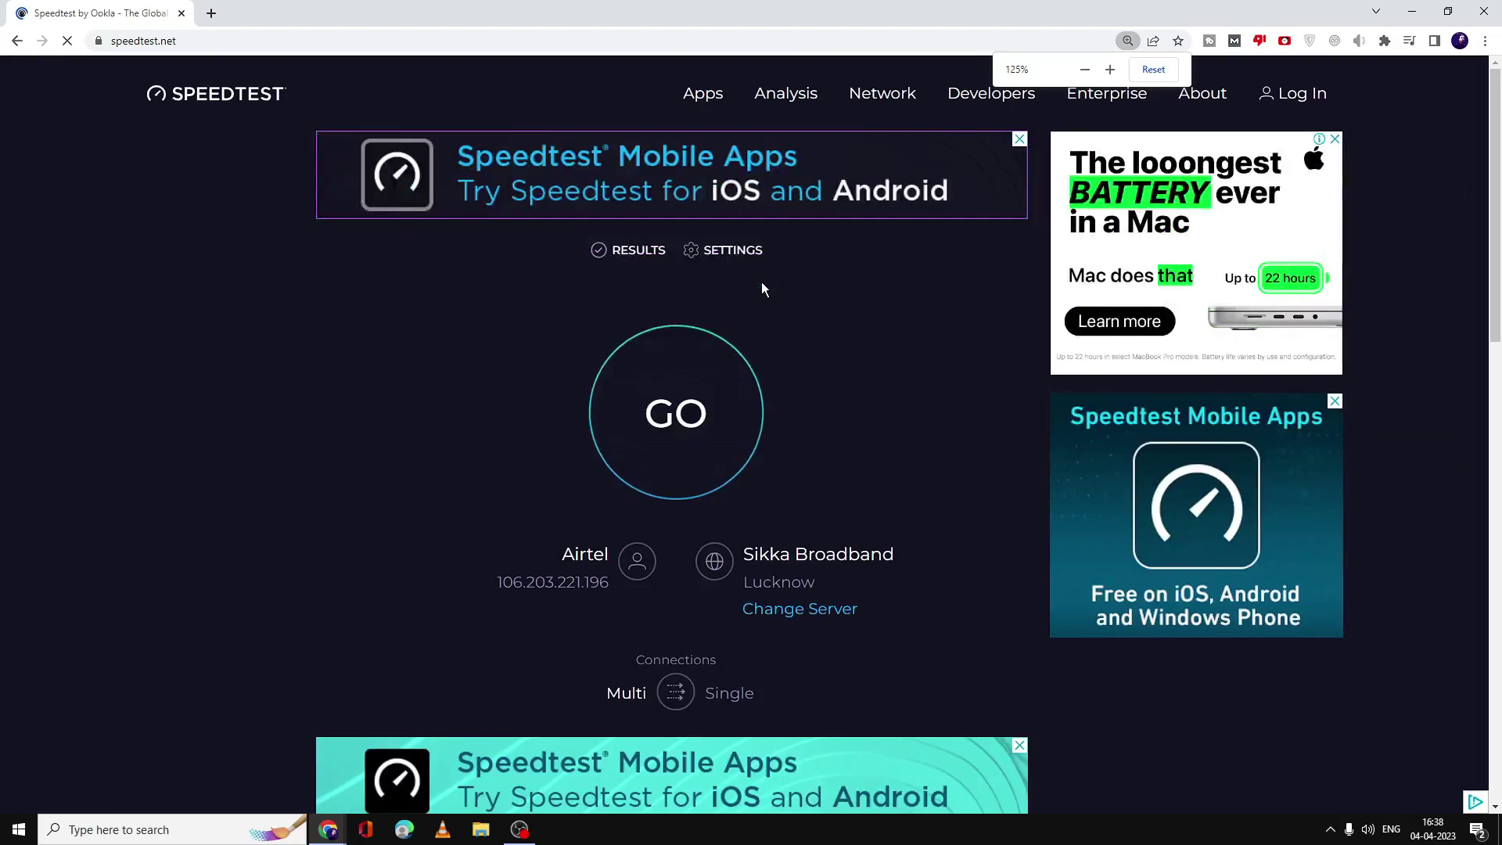
key(ctrl+minus)
key(ctrl+minus)
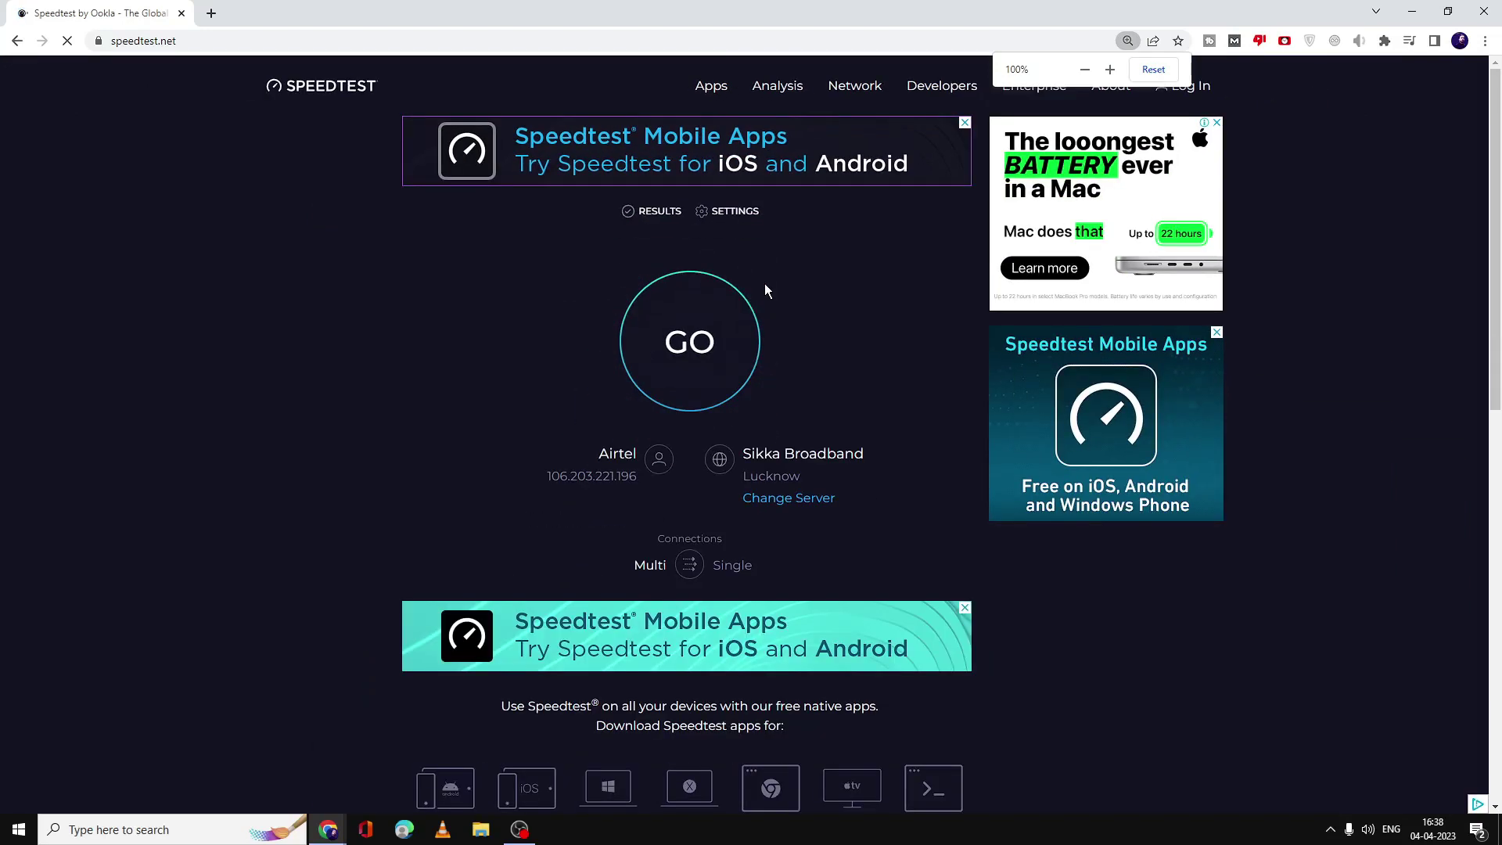
- Run a speed test with GO, recording 97.45 Mbps download and 6 ms ping
click(704, 342)
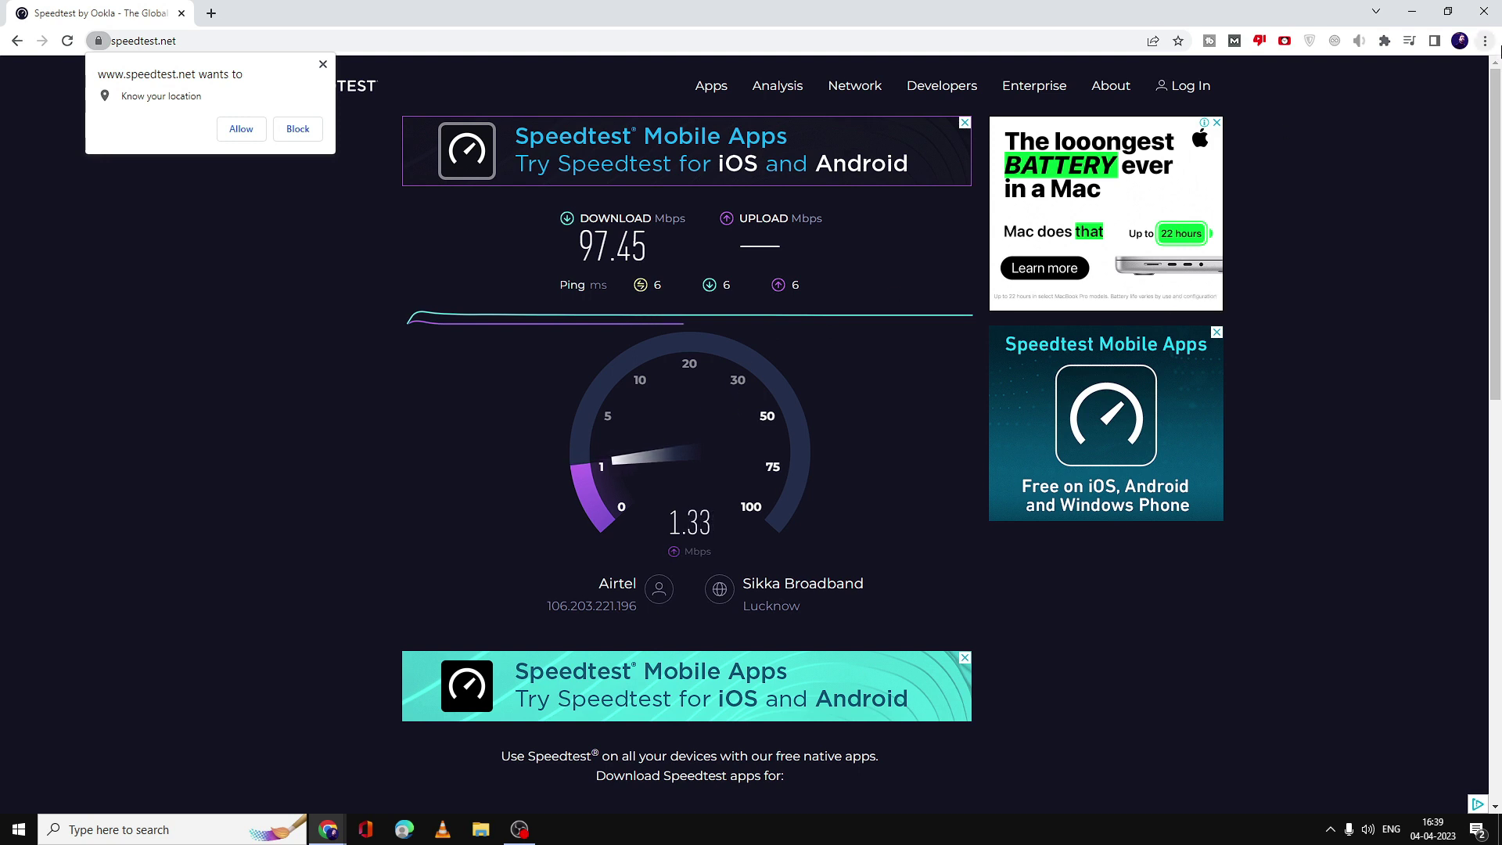
- Close the browser, open 'Allow an app through Windows Firewall' from search, and browse its app list
click(1484, 13)
click(215, 828)
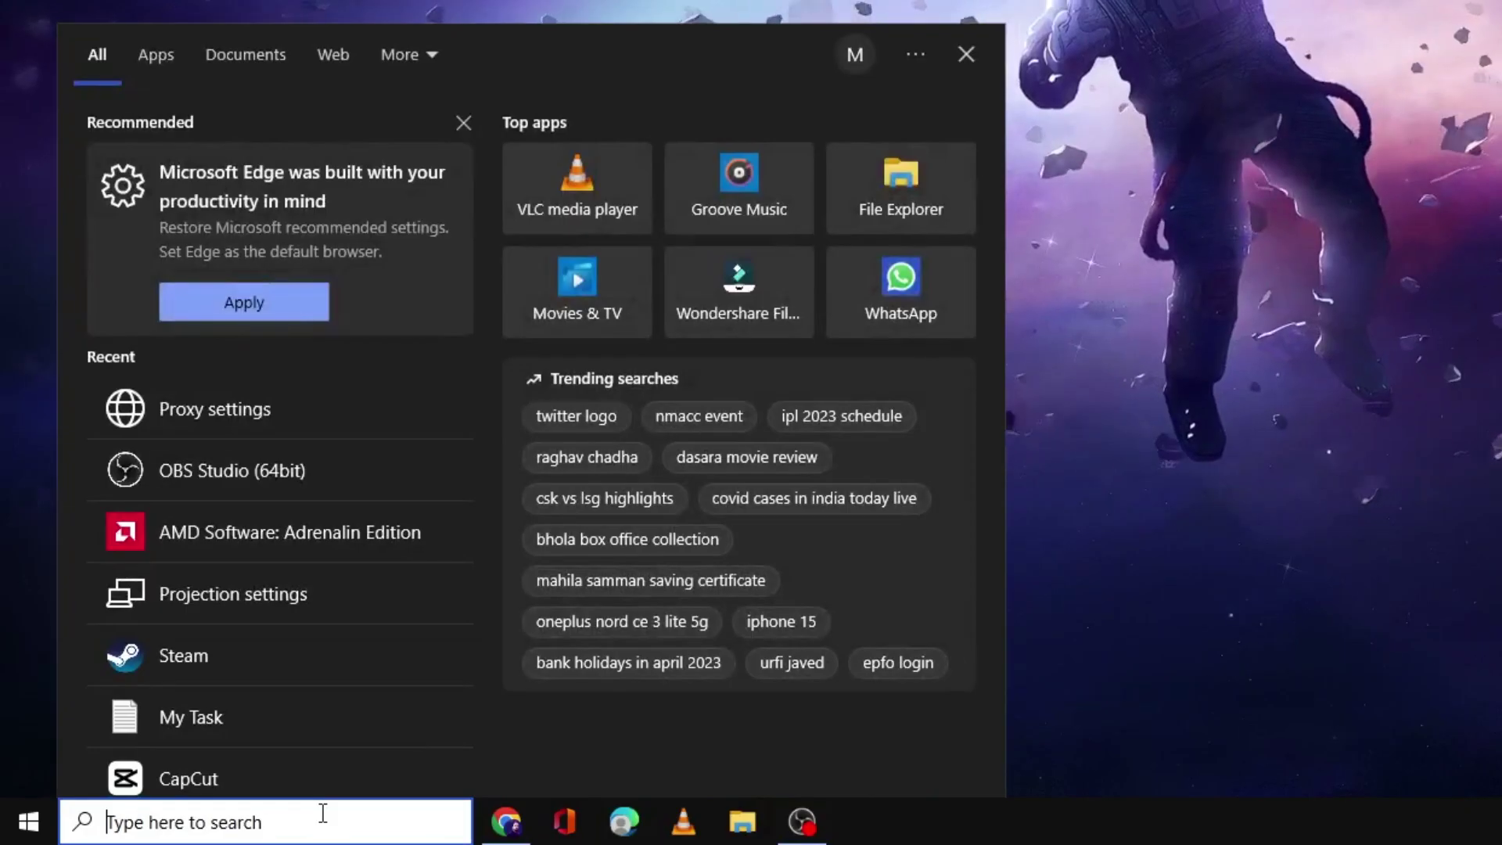
text(allow a)
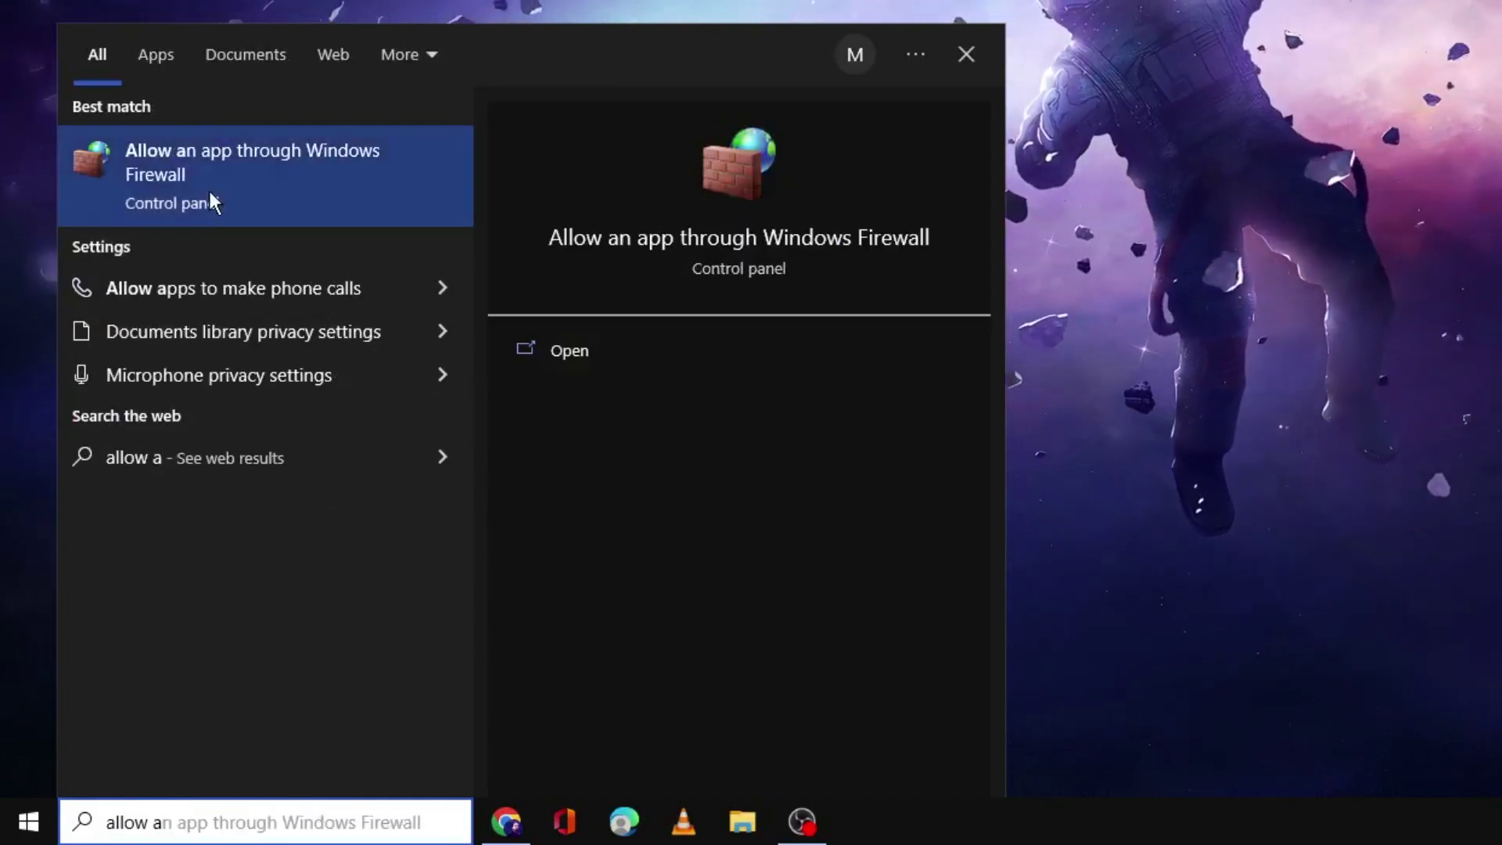
click(283, 177)
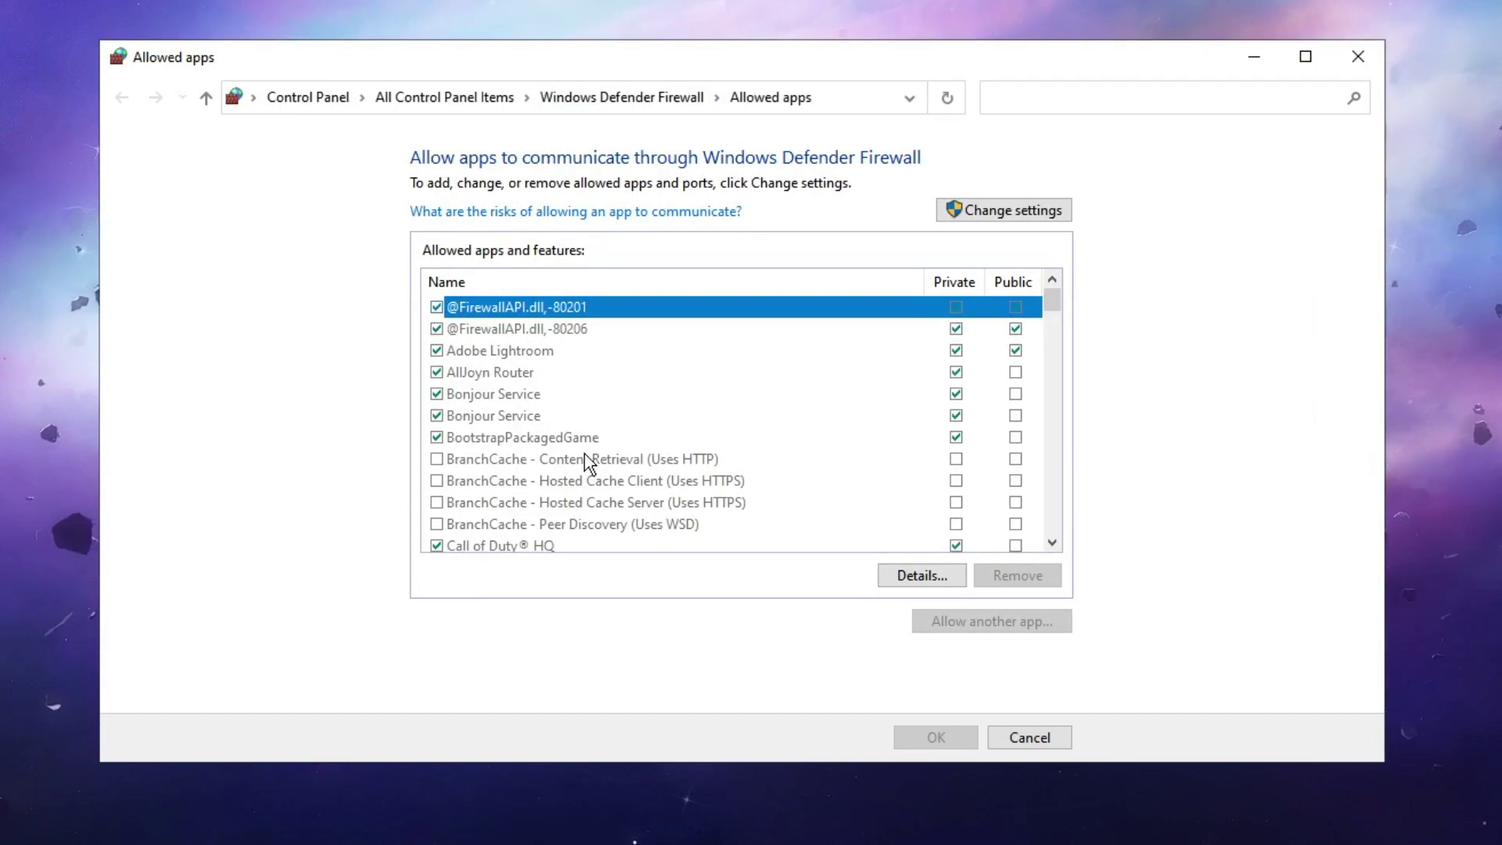
click(532, 438)
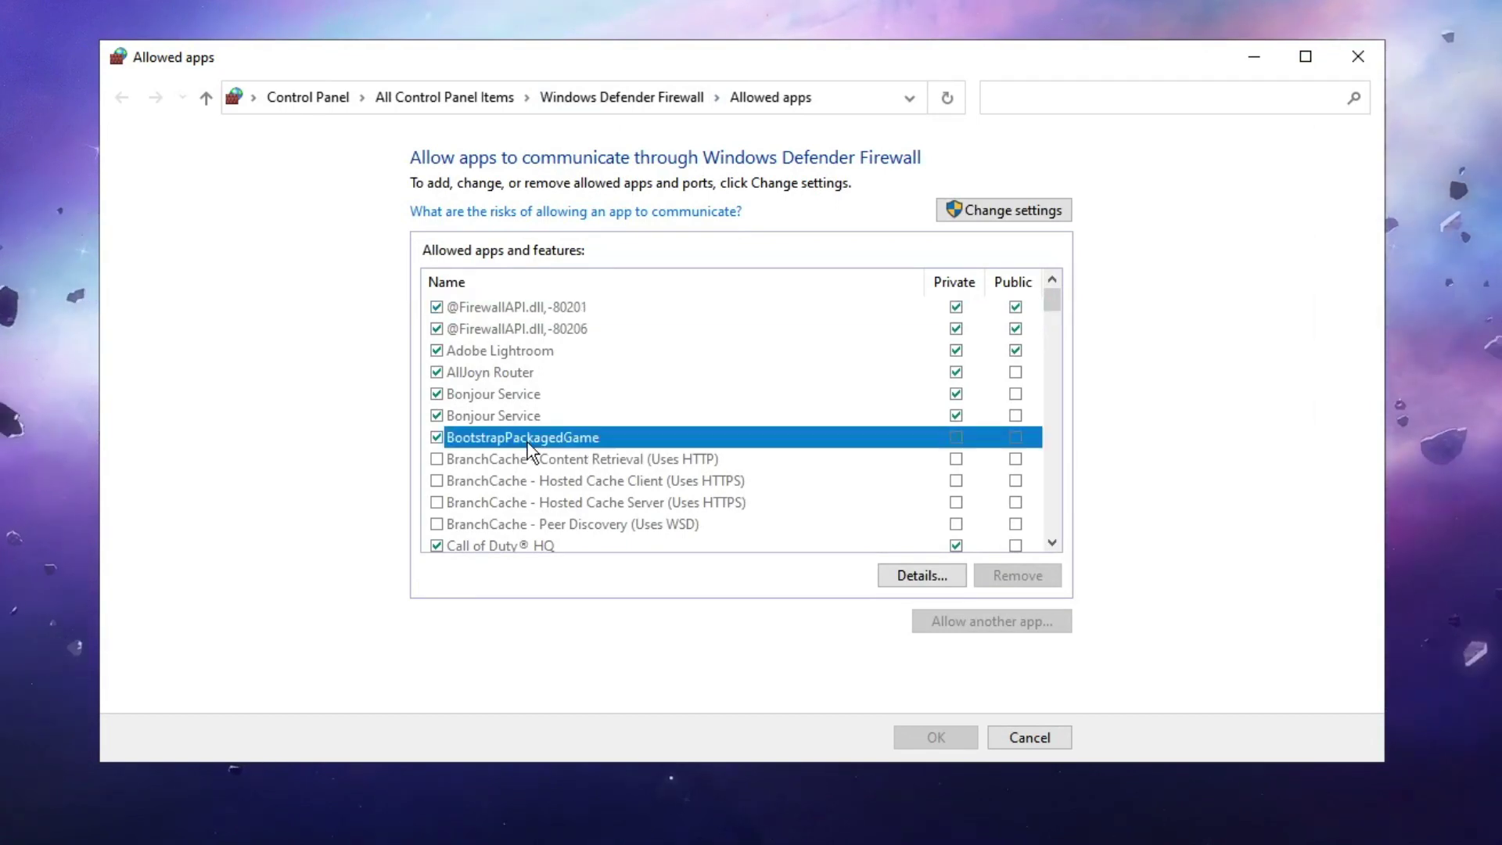
scroll(530, 452, down, 3)
scroll(528, 450, down, 5)
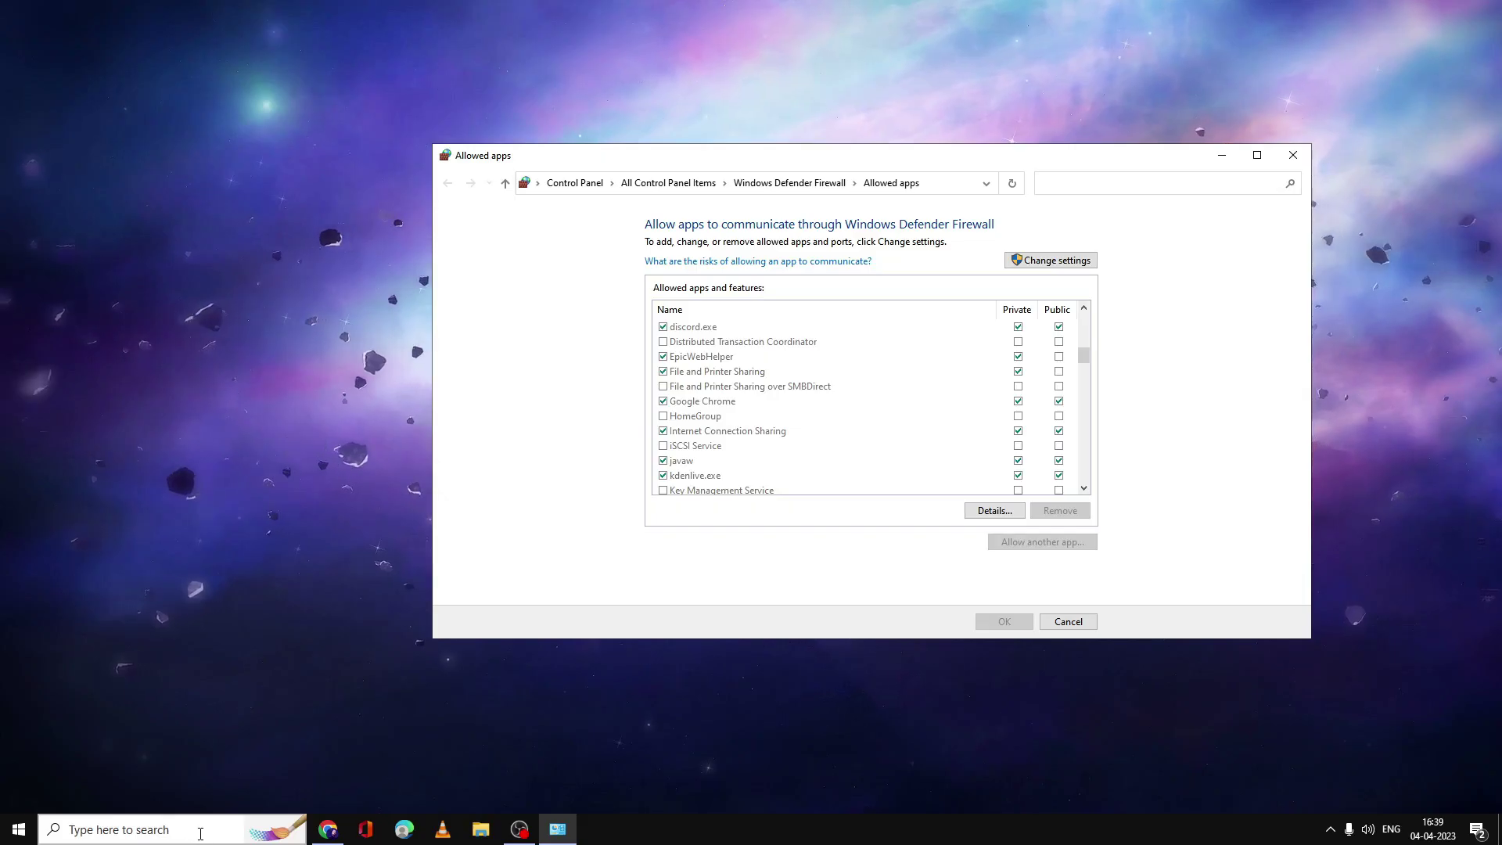
- Open the Steam shortcut's file location from search and copy the folder path from the address bar
click(200, 832)
text(steam)
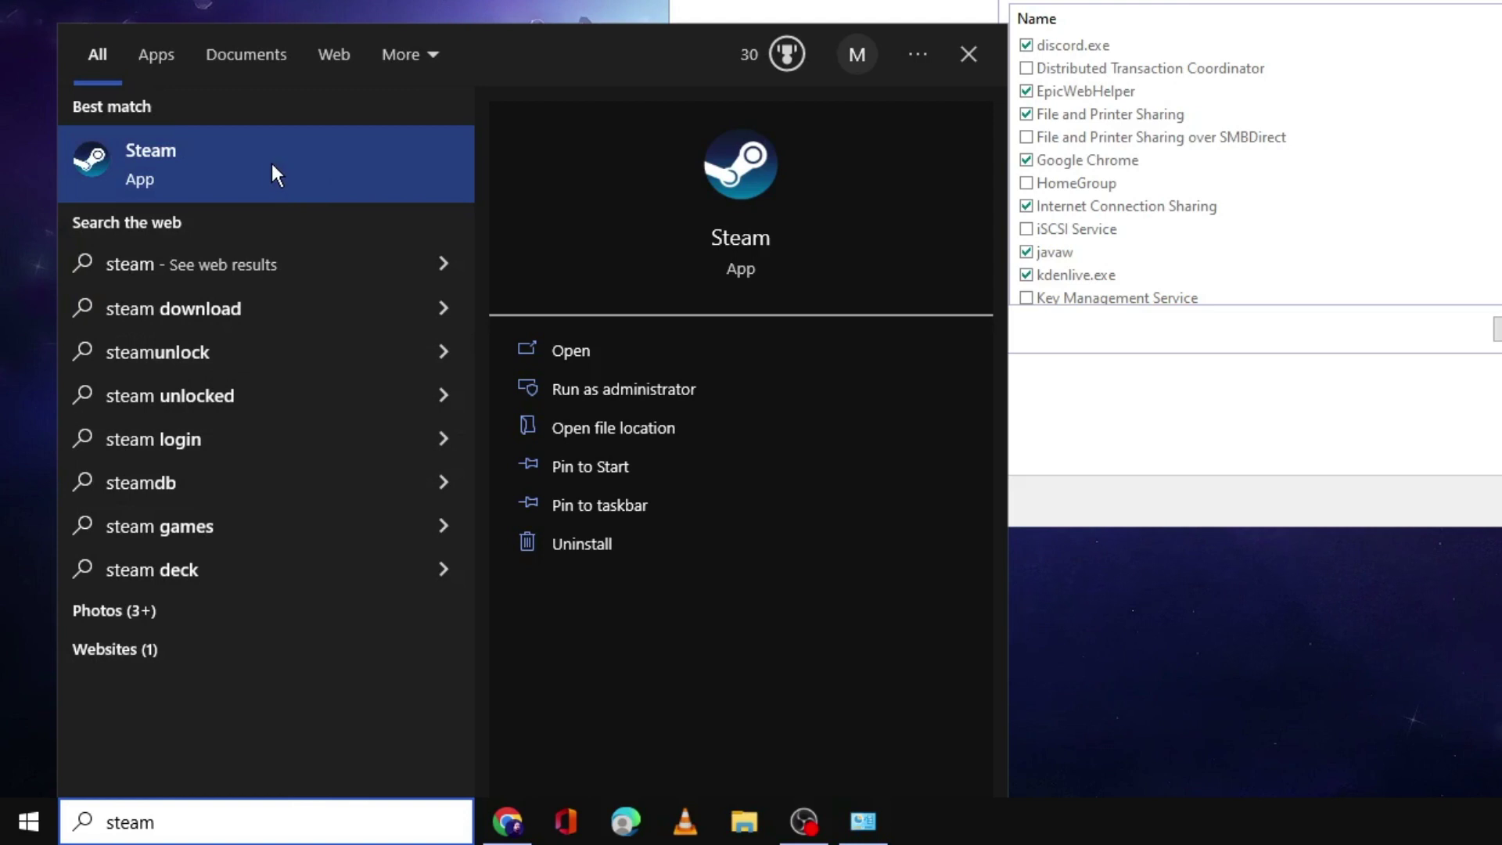
right_click(270, 163)
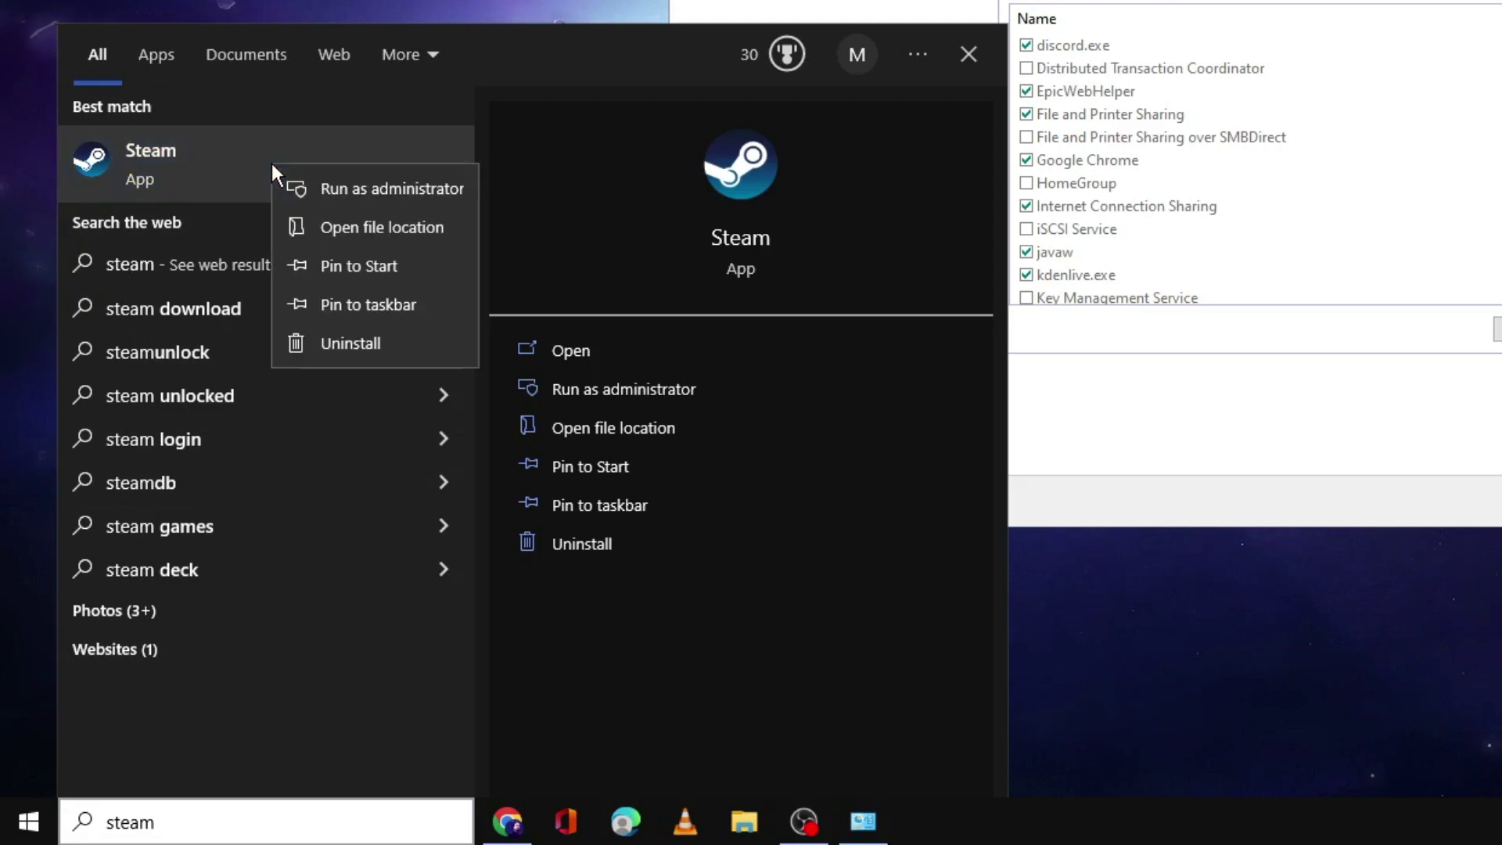
click(349, 230)
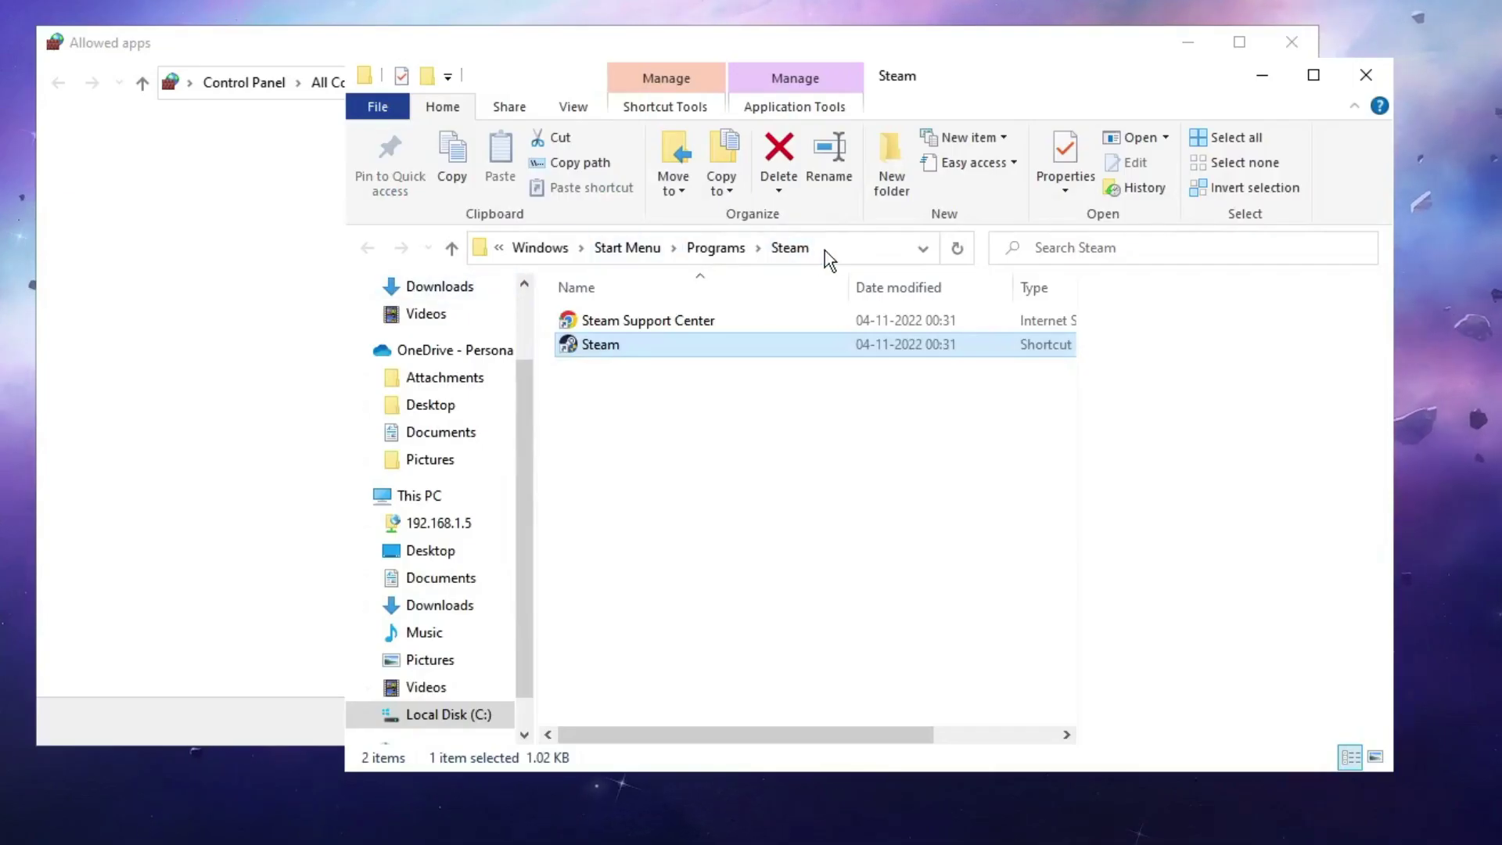
click(706, 249)
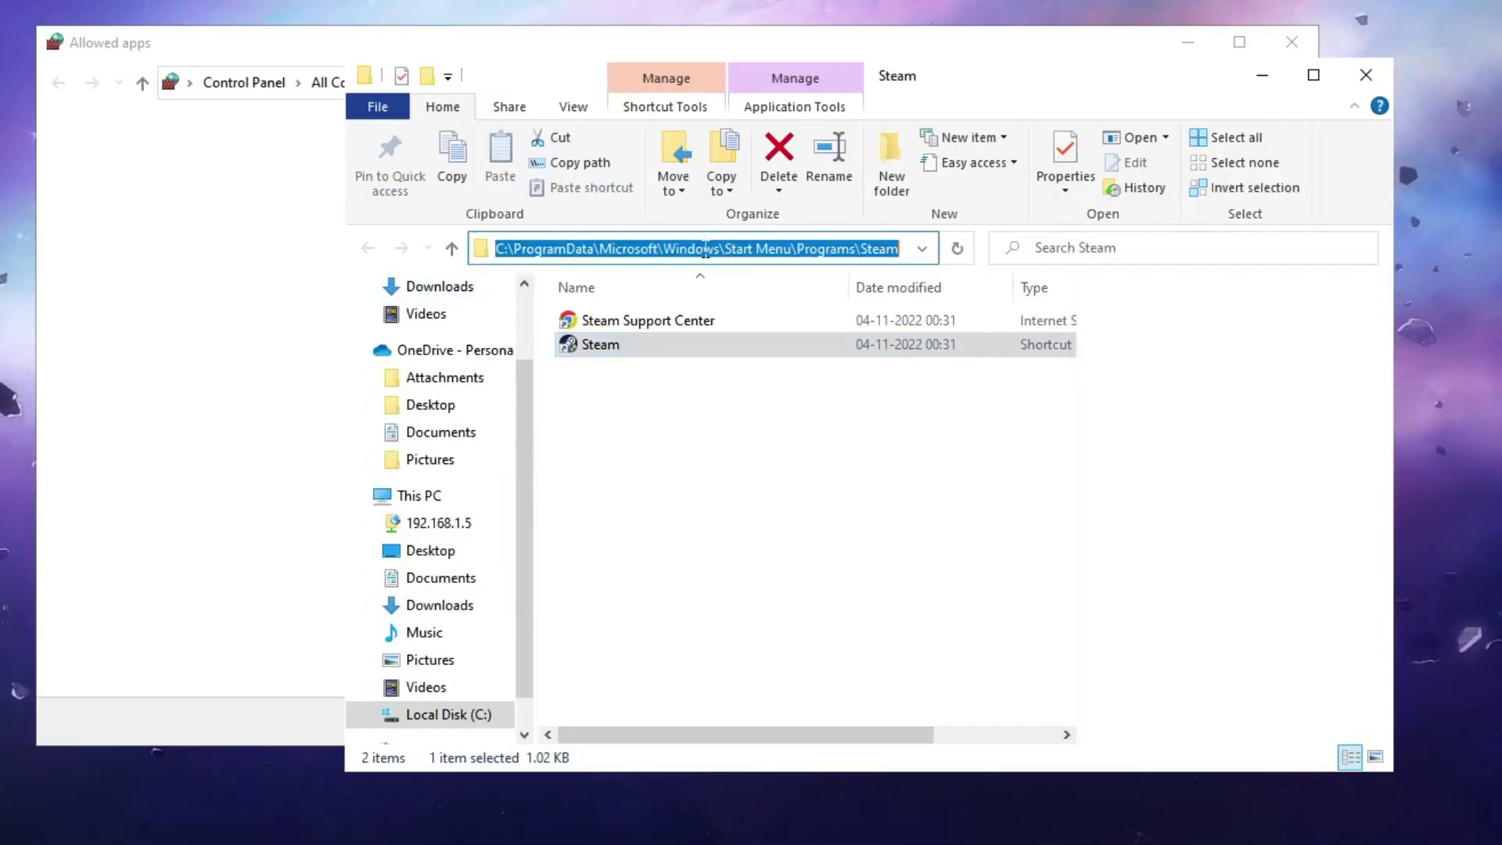
right_click(755, 248)
click(800, 319)
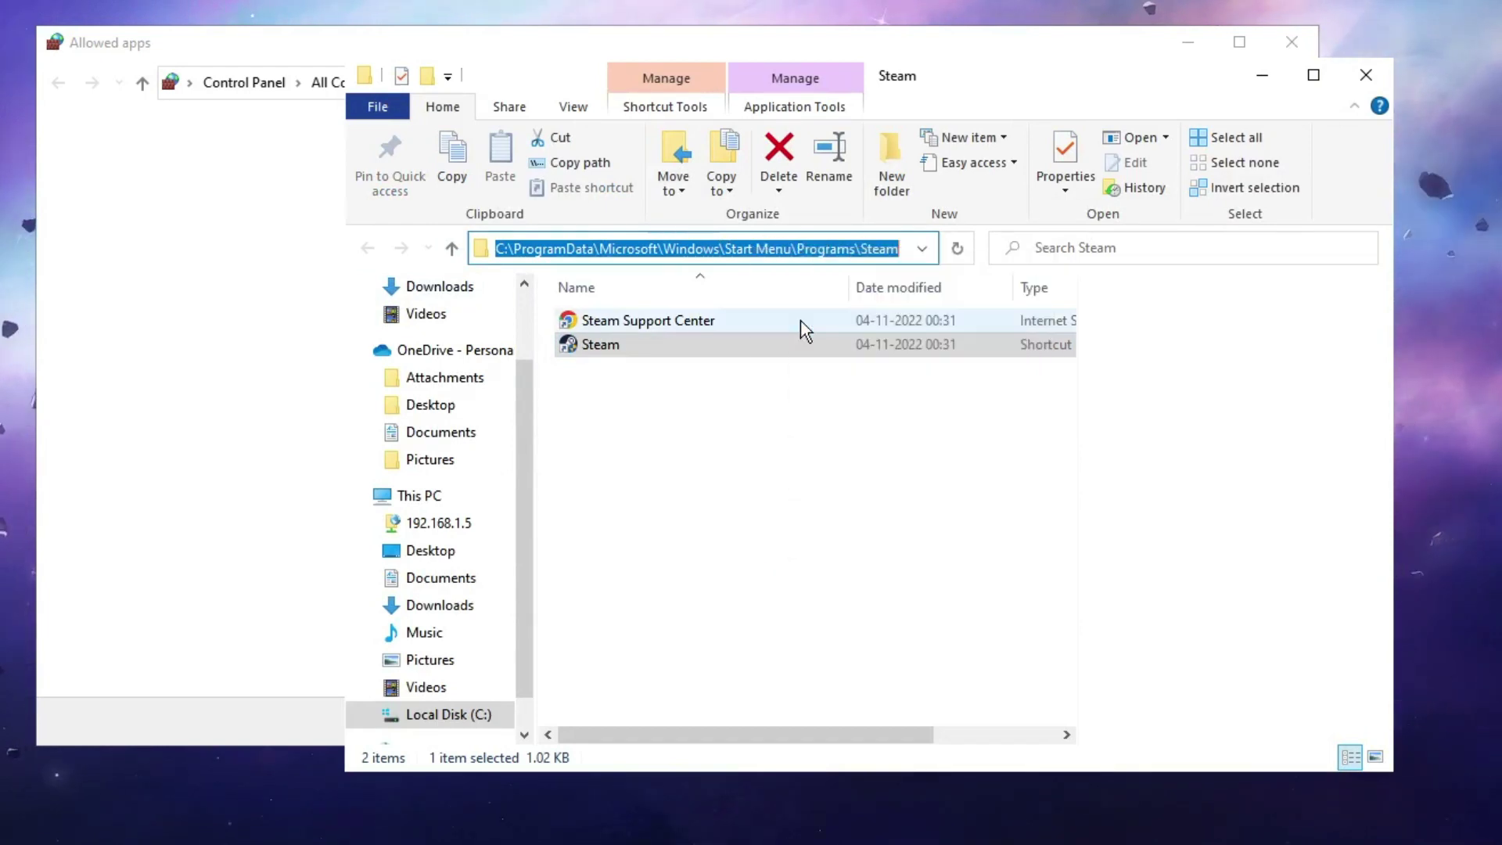
- Close Explorer, then under Allow another app browse to the pasted Steam shortcut folder and pick Steam
click(1374, 68)
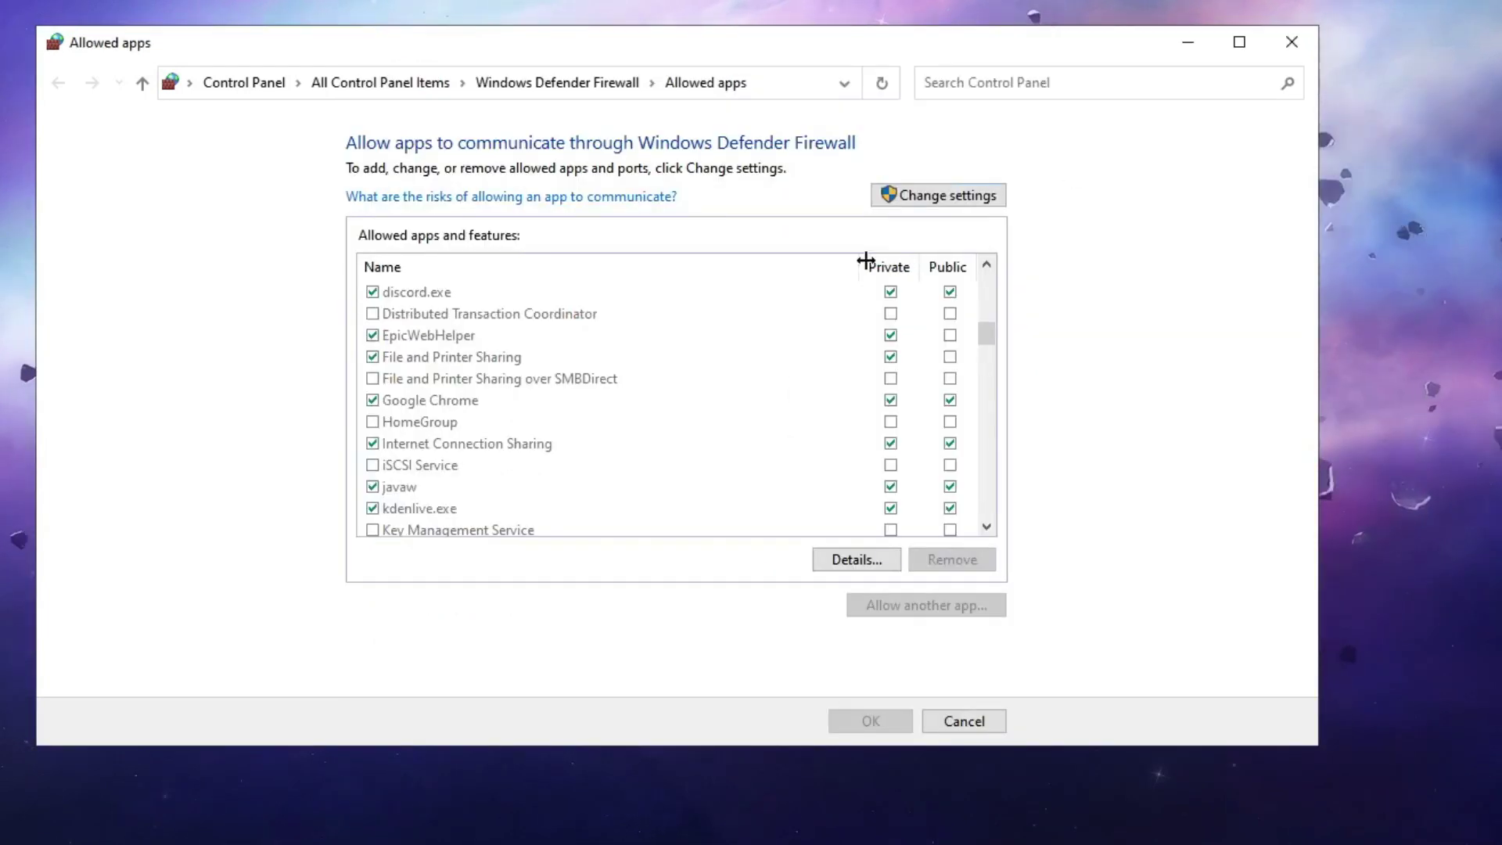
click(938, 196)
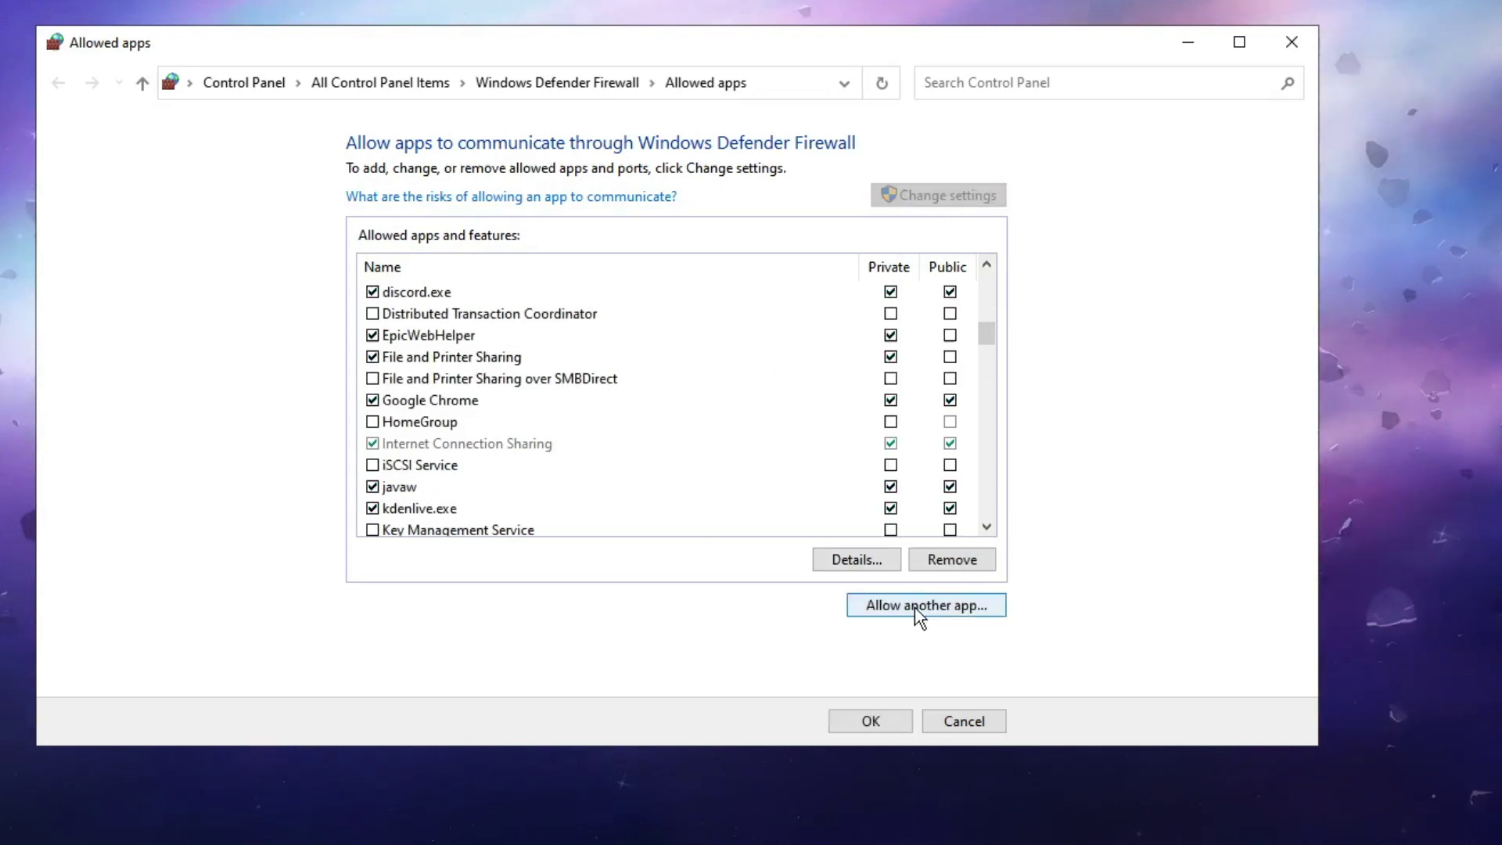
click(914, 606)
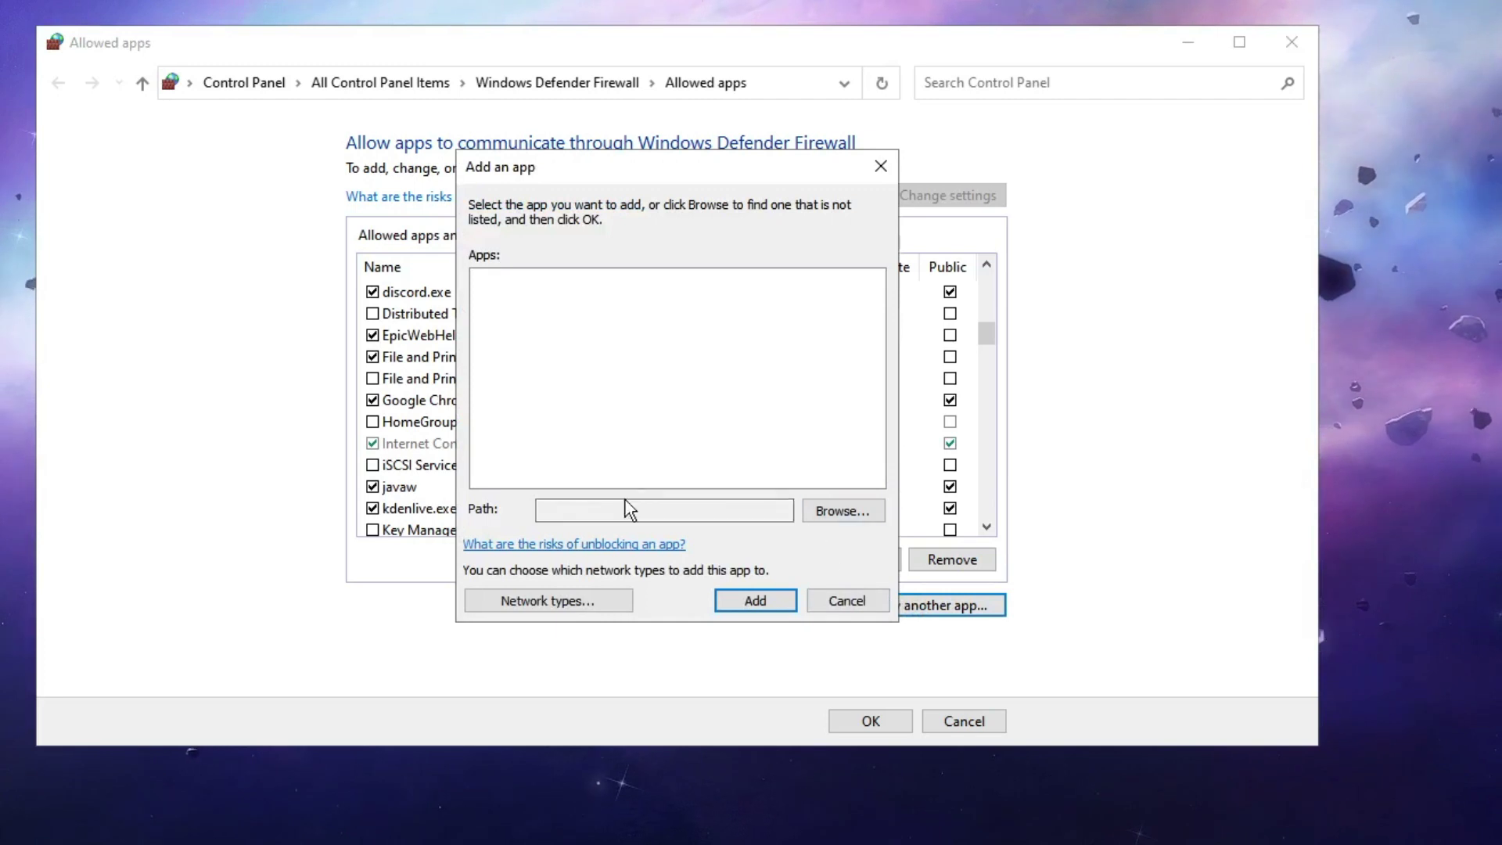
click(830, 516)
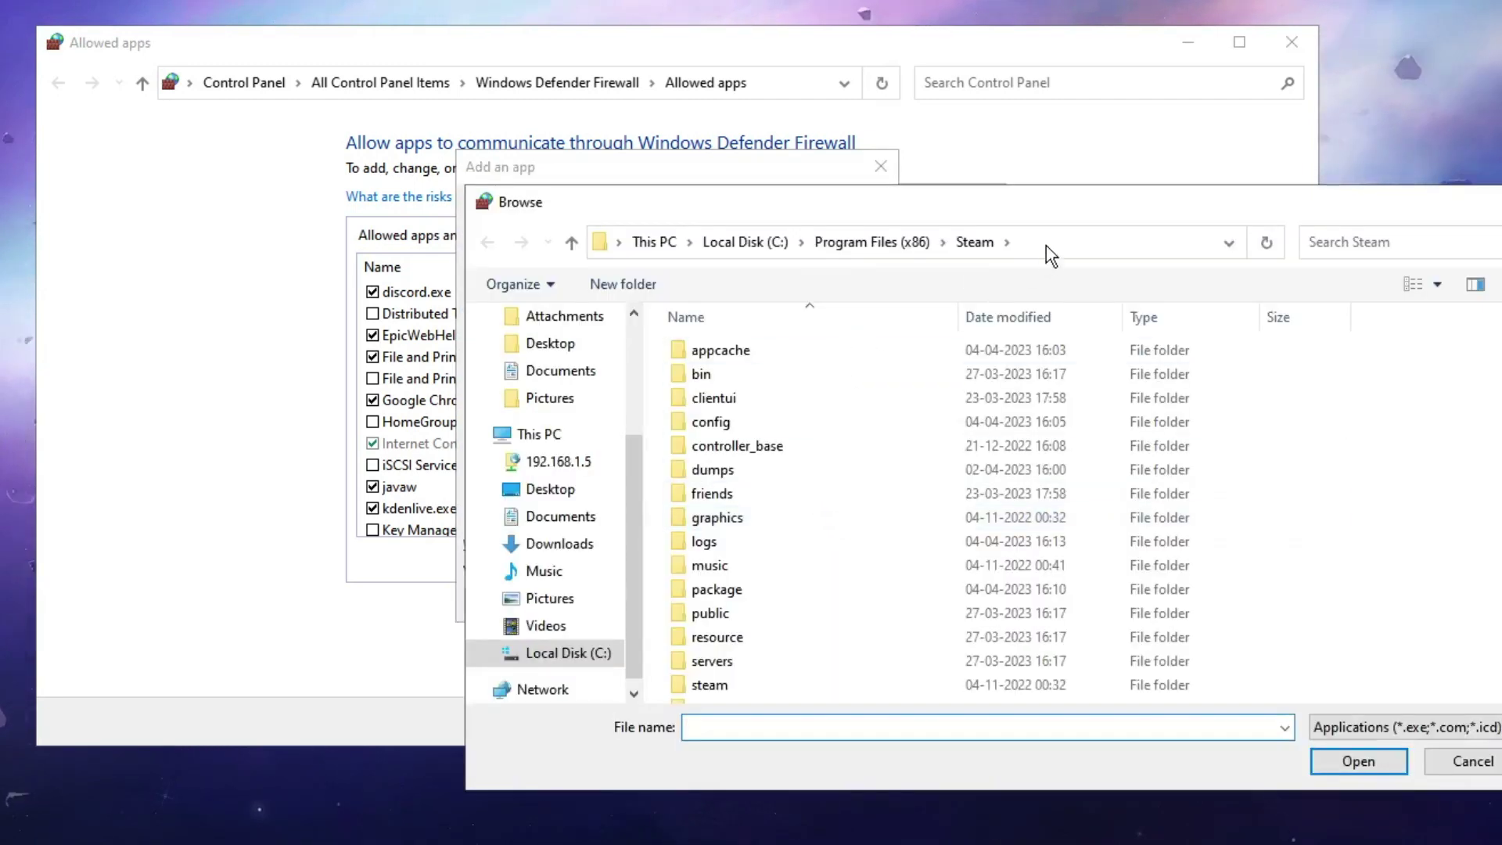
click(1045, 245)
key(ctrl+v)
key(Return)
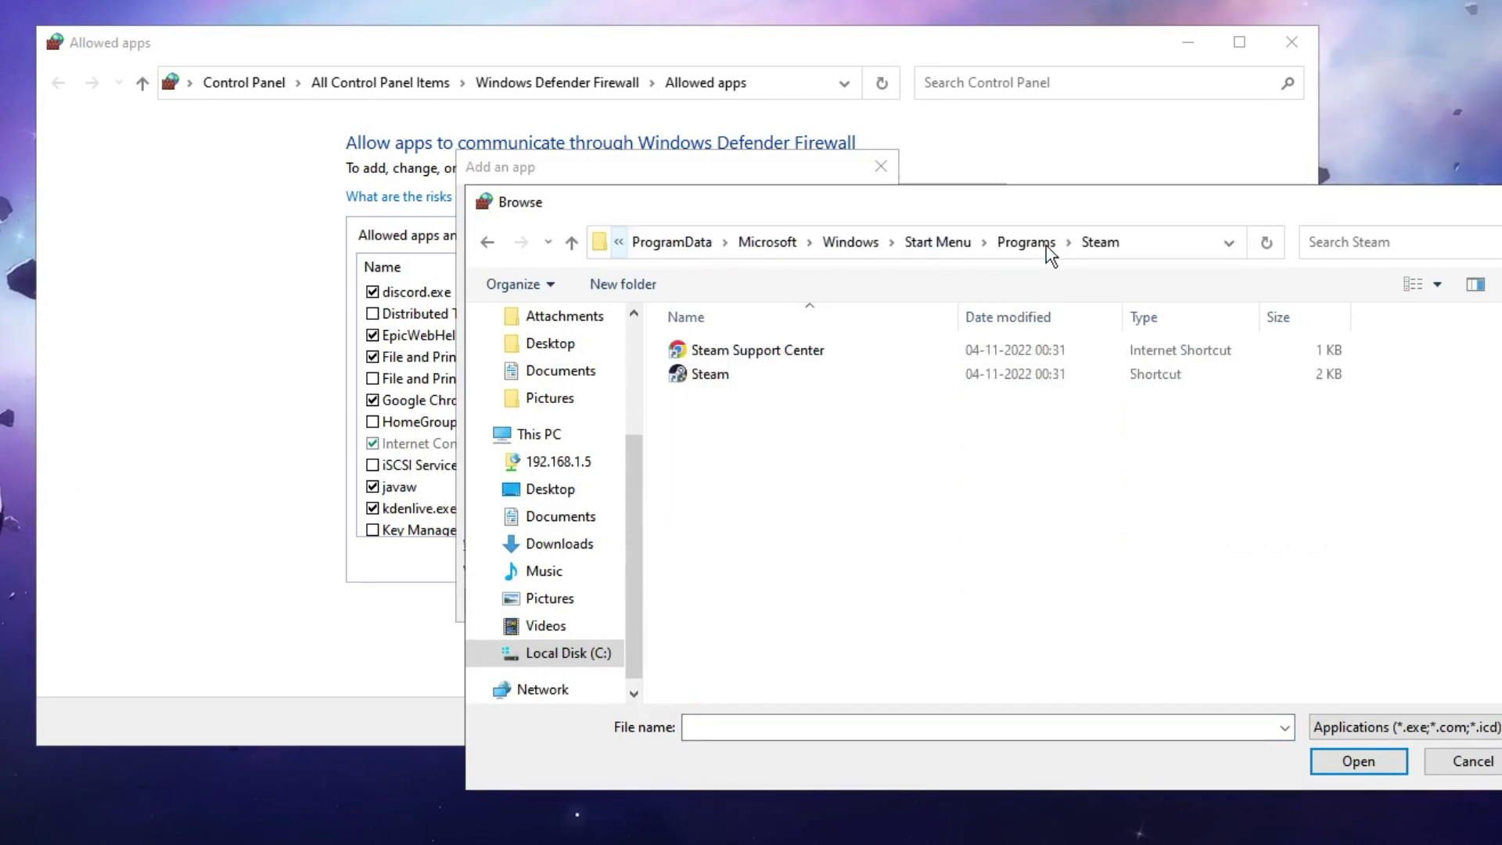
click(712, 379)
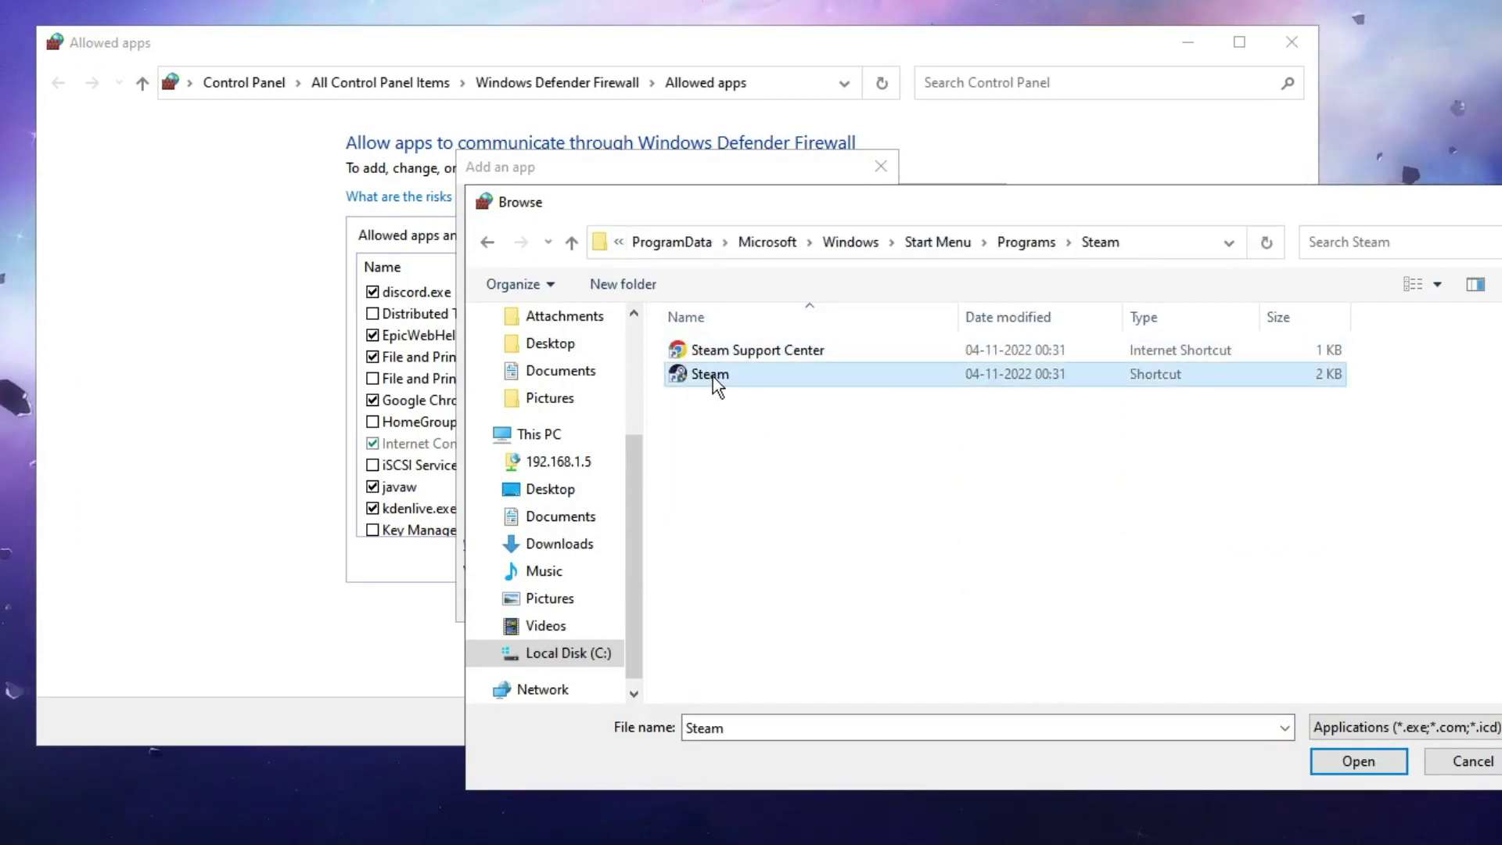
click(1339, 763)
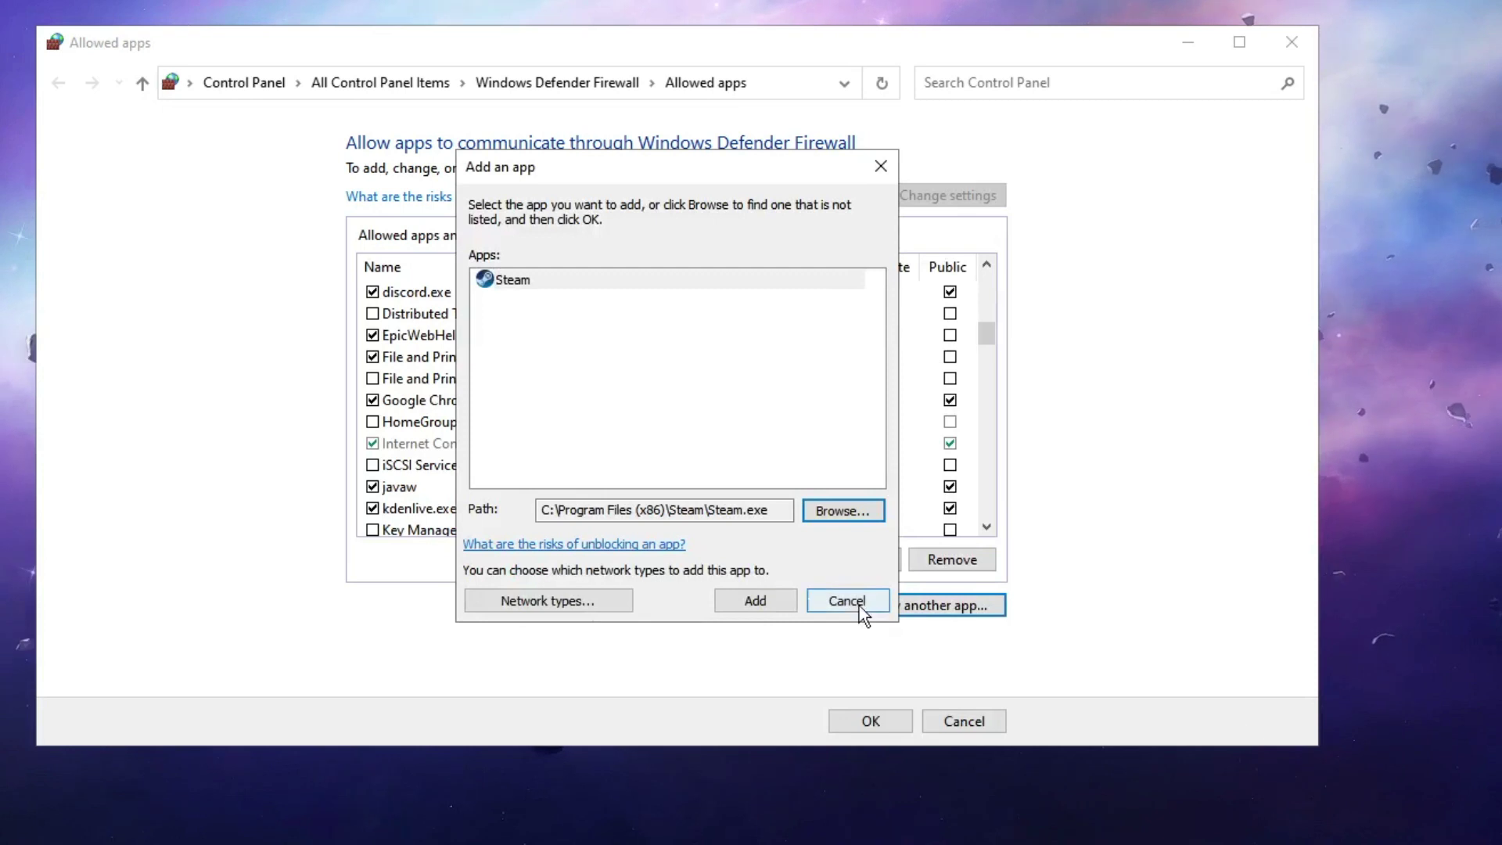
- Add Steam, confirm it is allowed on Private and Public networks, and save with OK
click(752, 608)
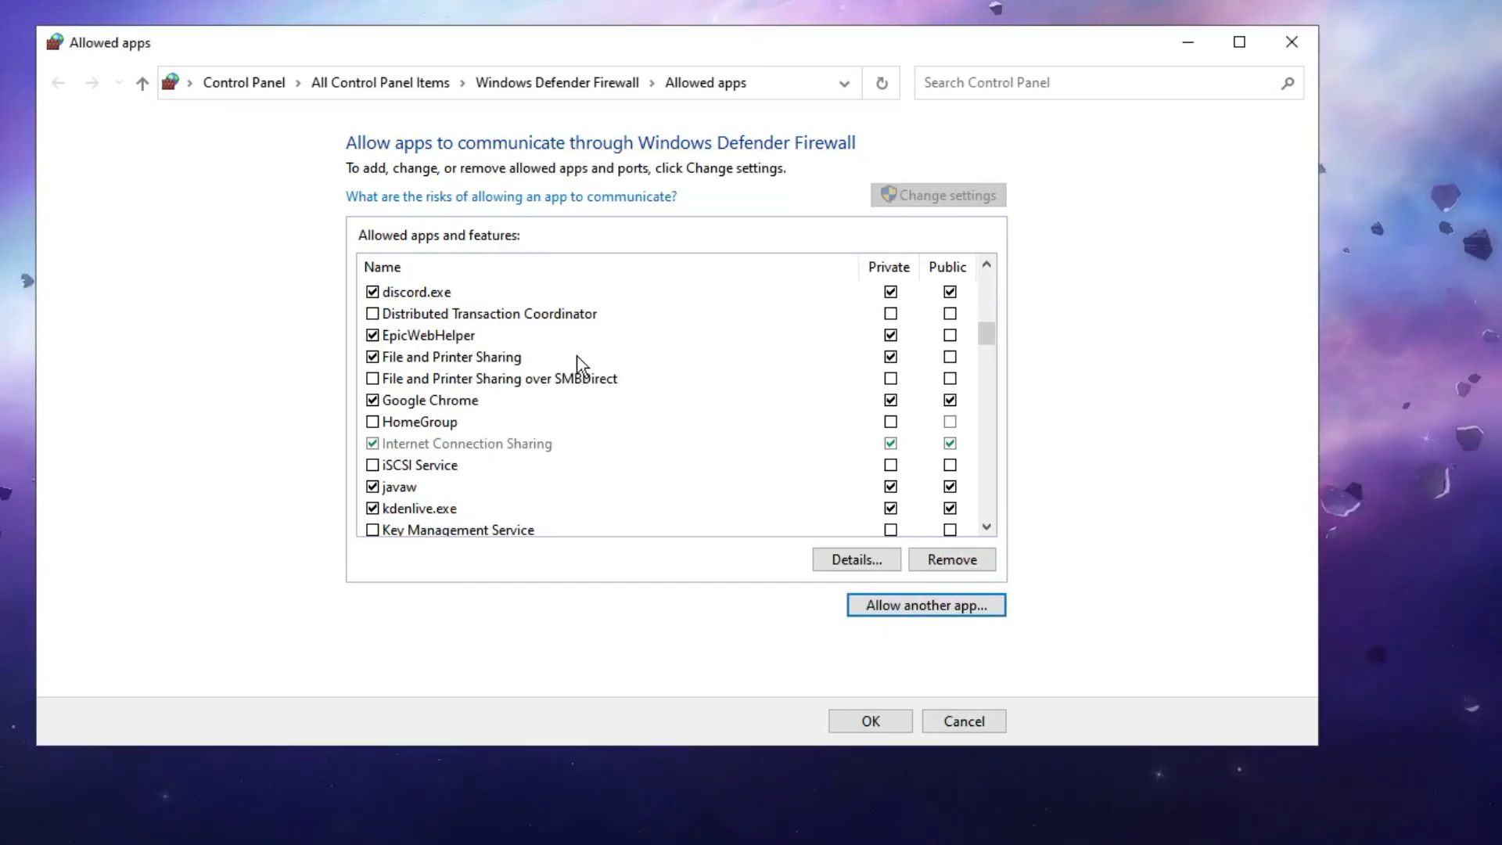
scroll(506, 416, down, 9)
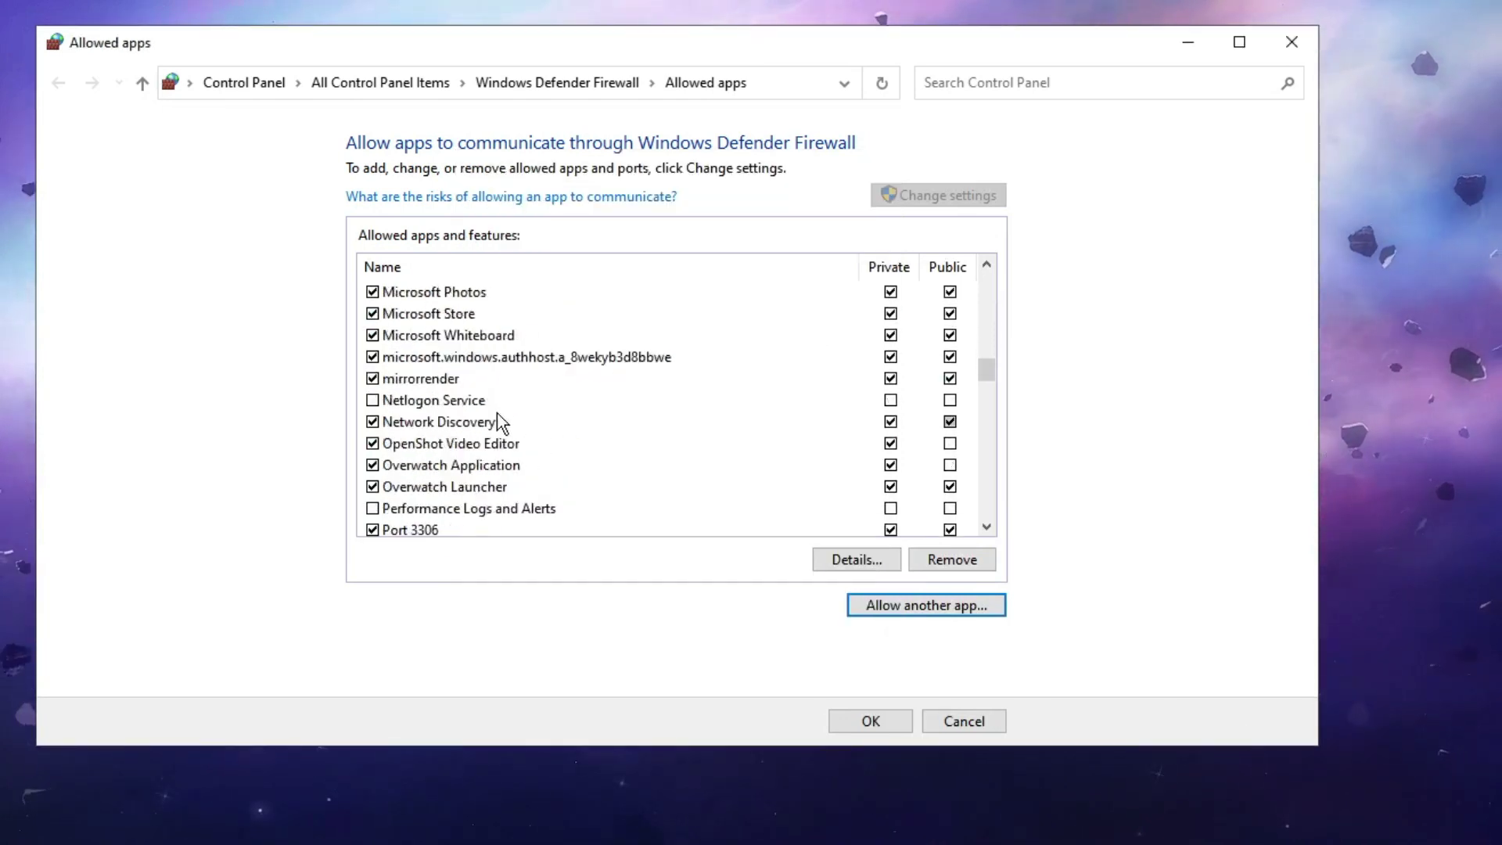
scroll(490, 413, down, 8)
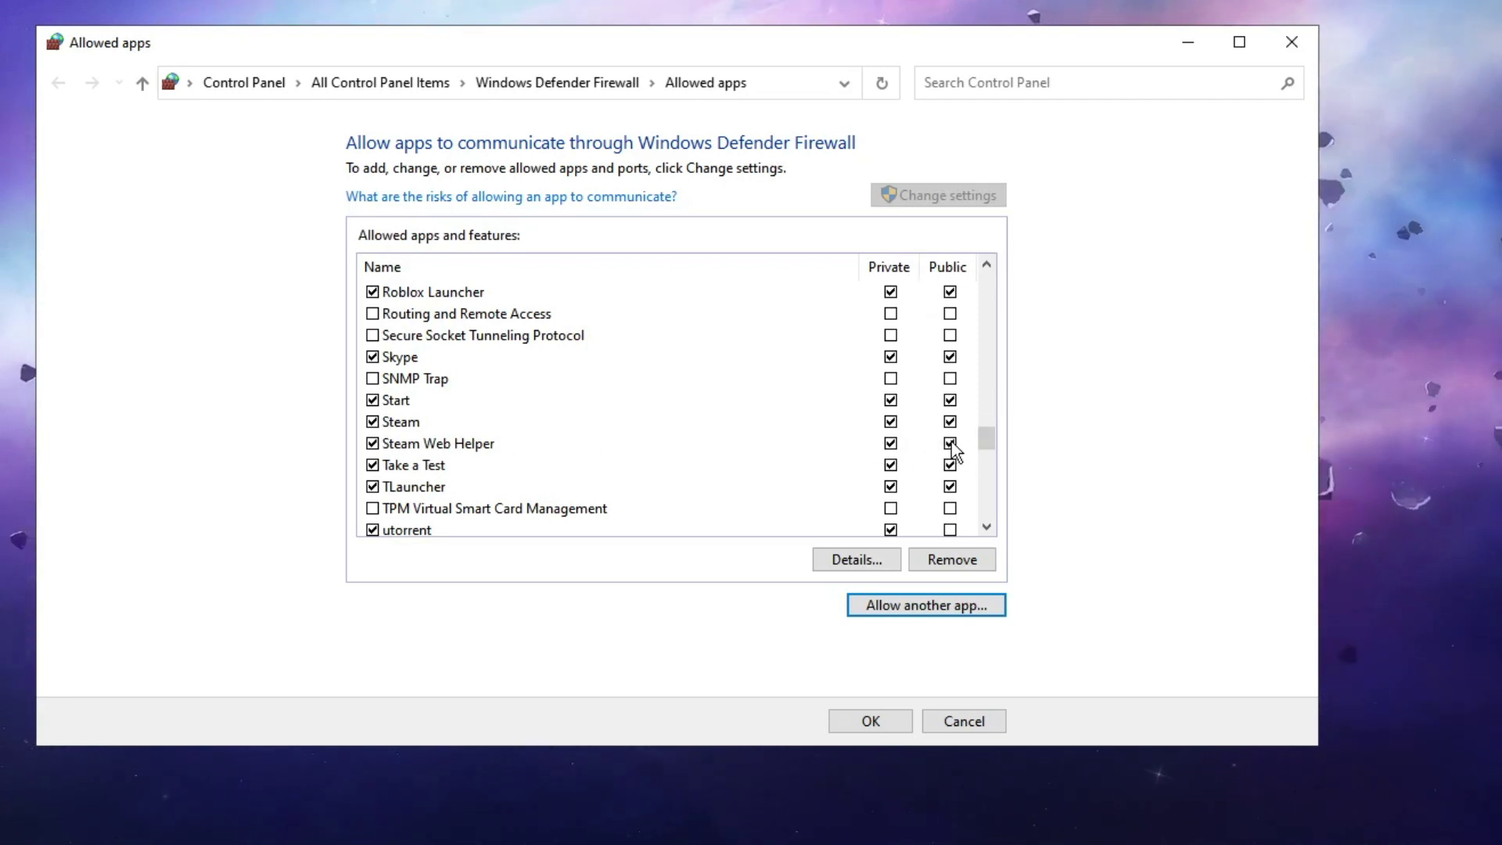
click(883, 727)
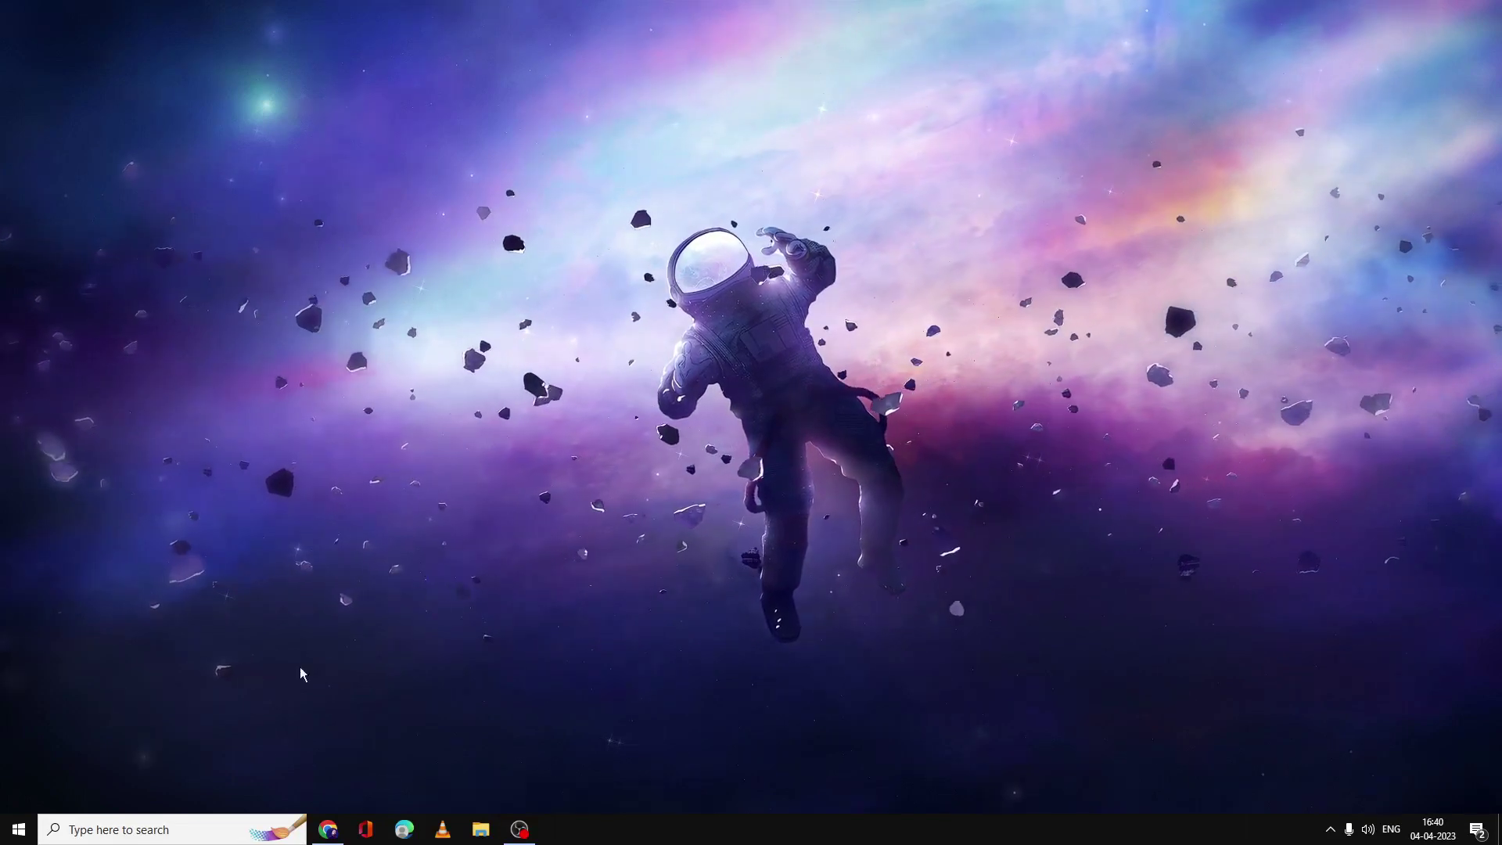
- Open Proxy settings from search and switch 'Use a proxy server' Off, leaving automatic detection On
click(211, 827)
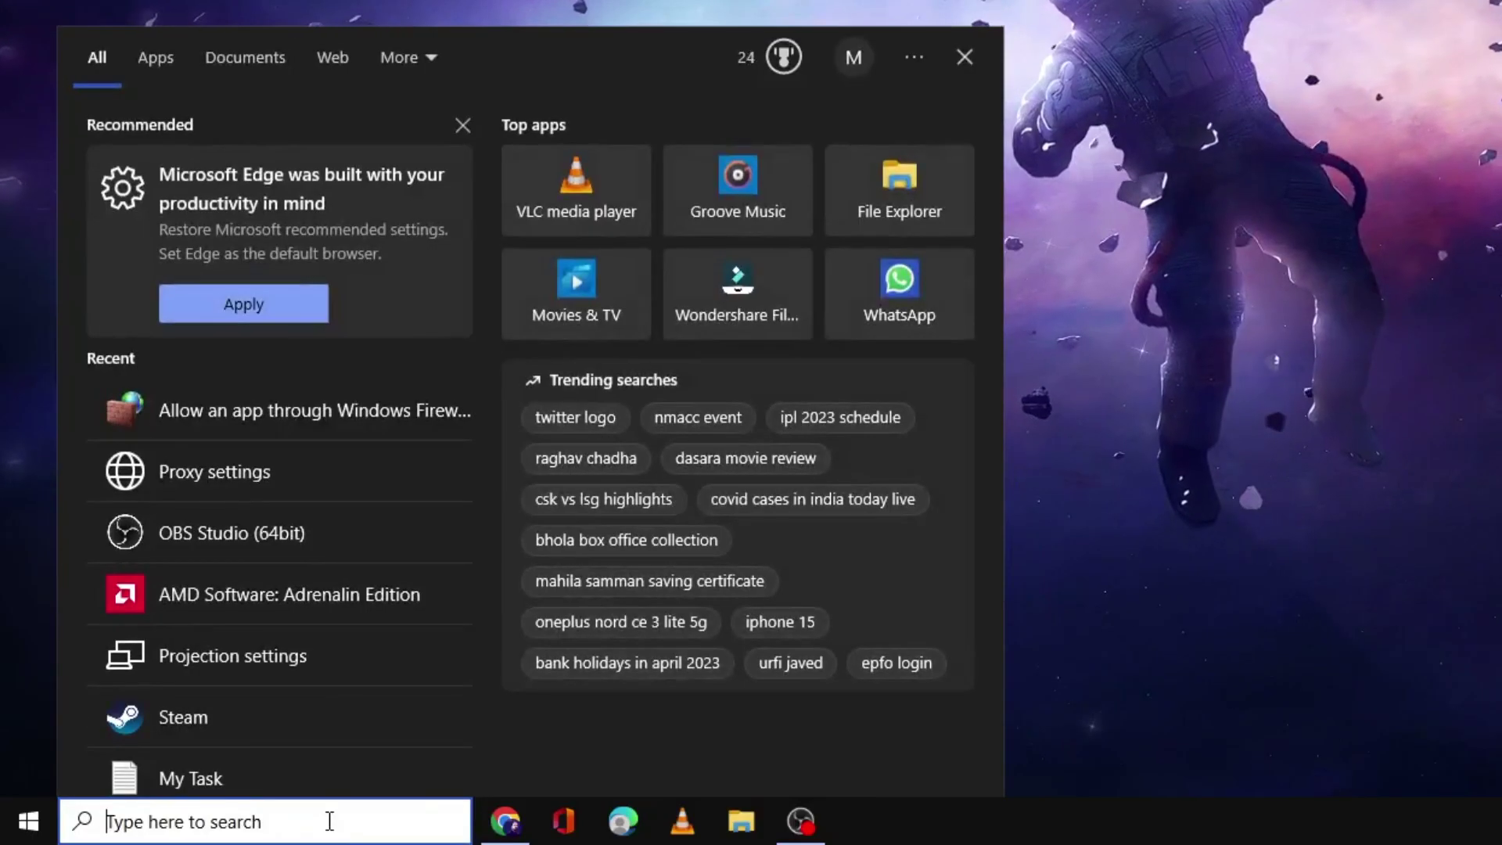
text(proxy)
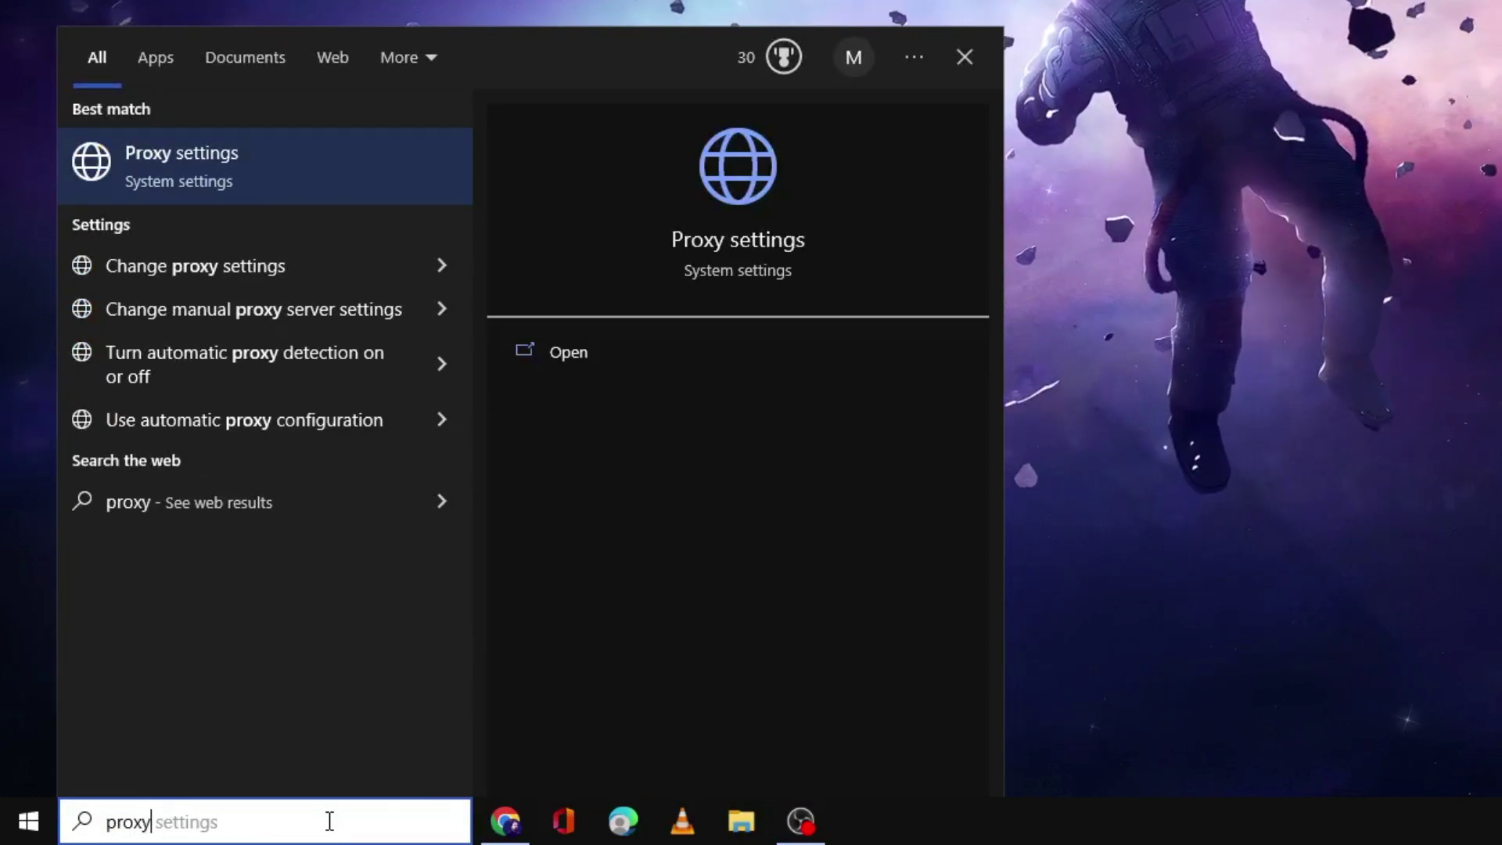
click(316, 167)
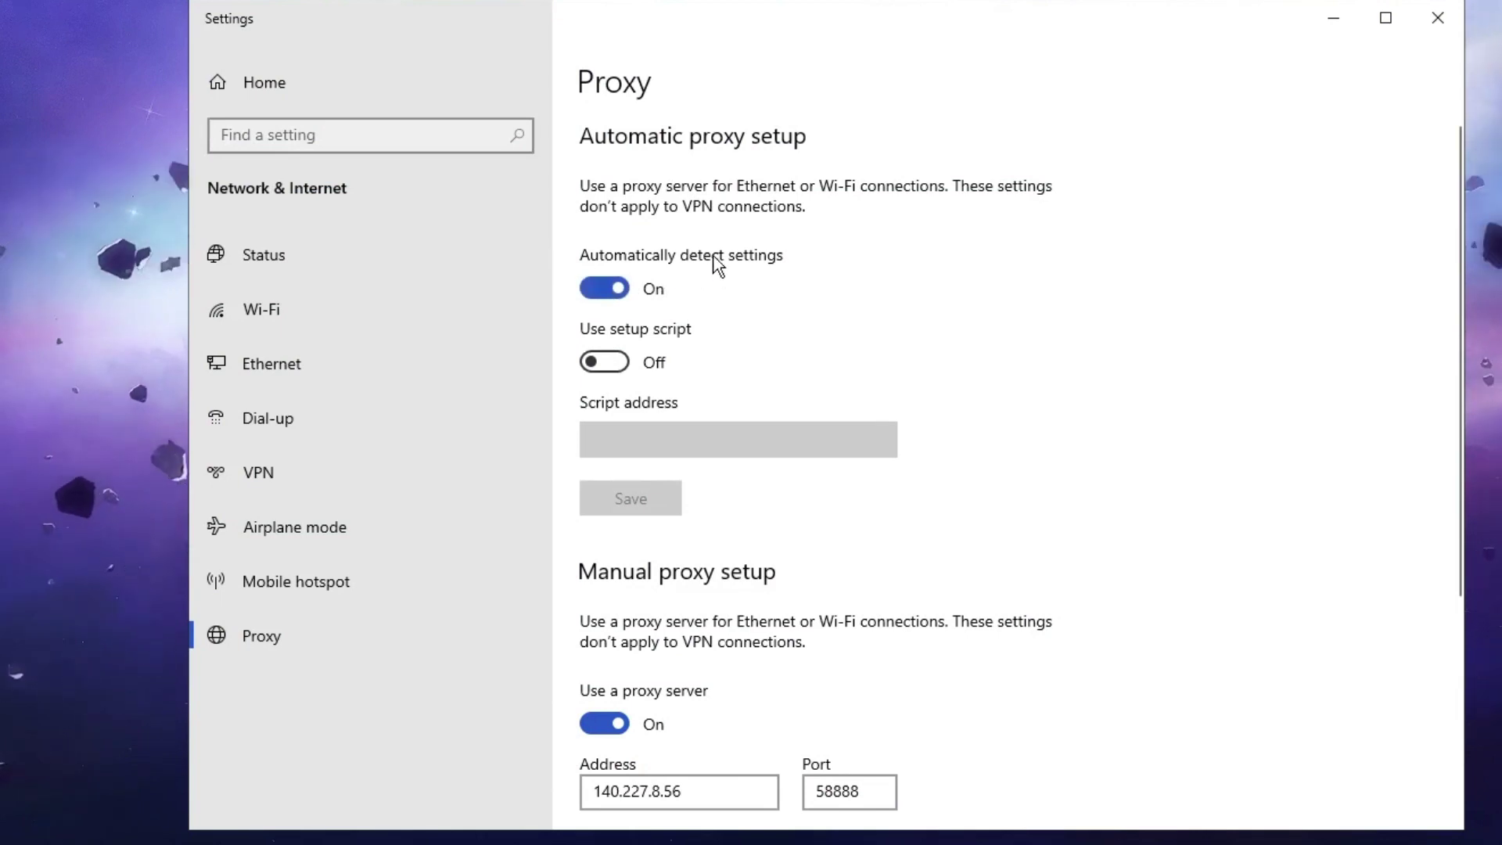
scroll(714, 258, down, 5)
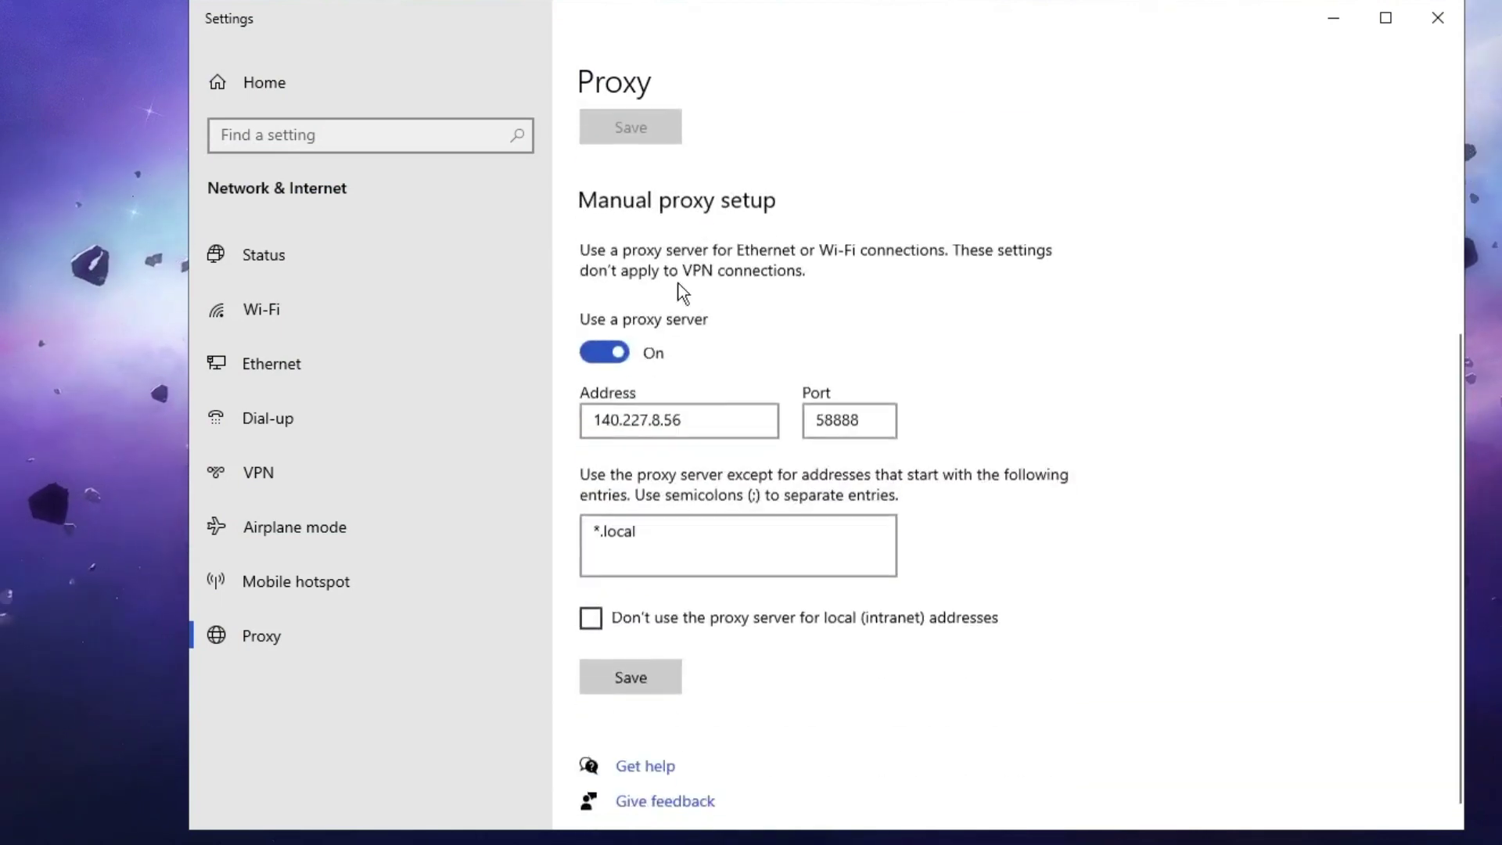
click(617, 353)
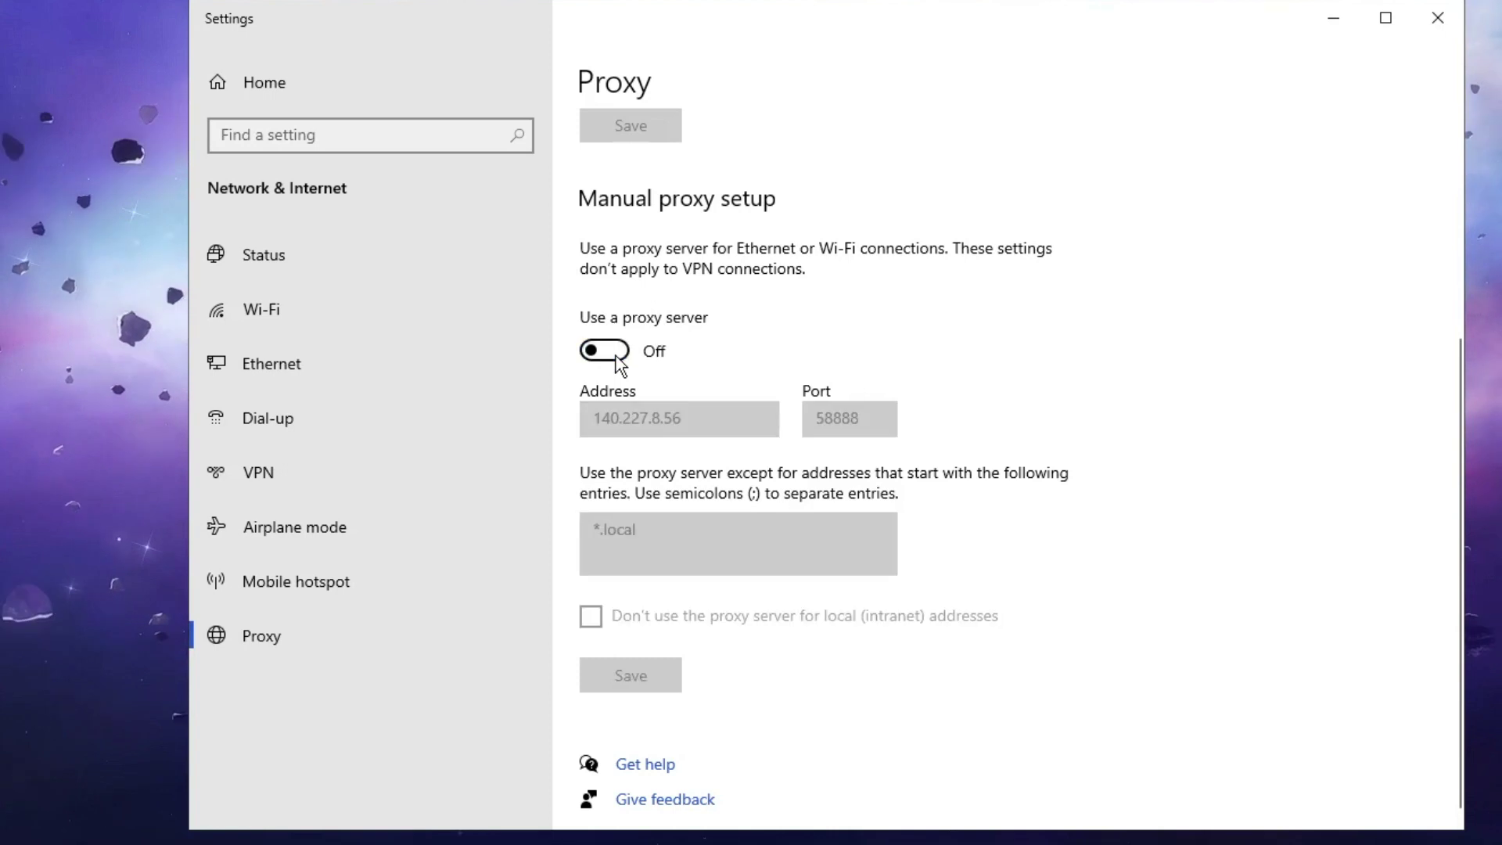
scroll(709, 366, up, 5)
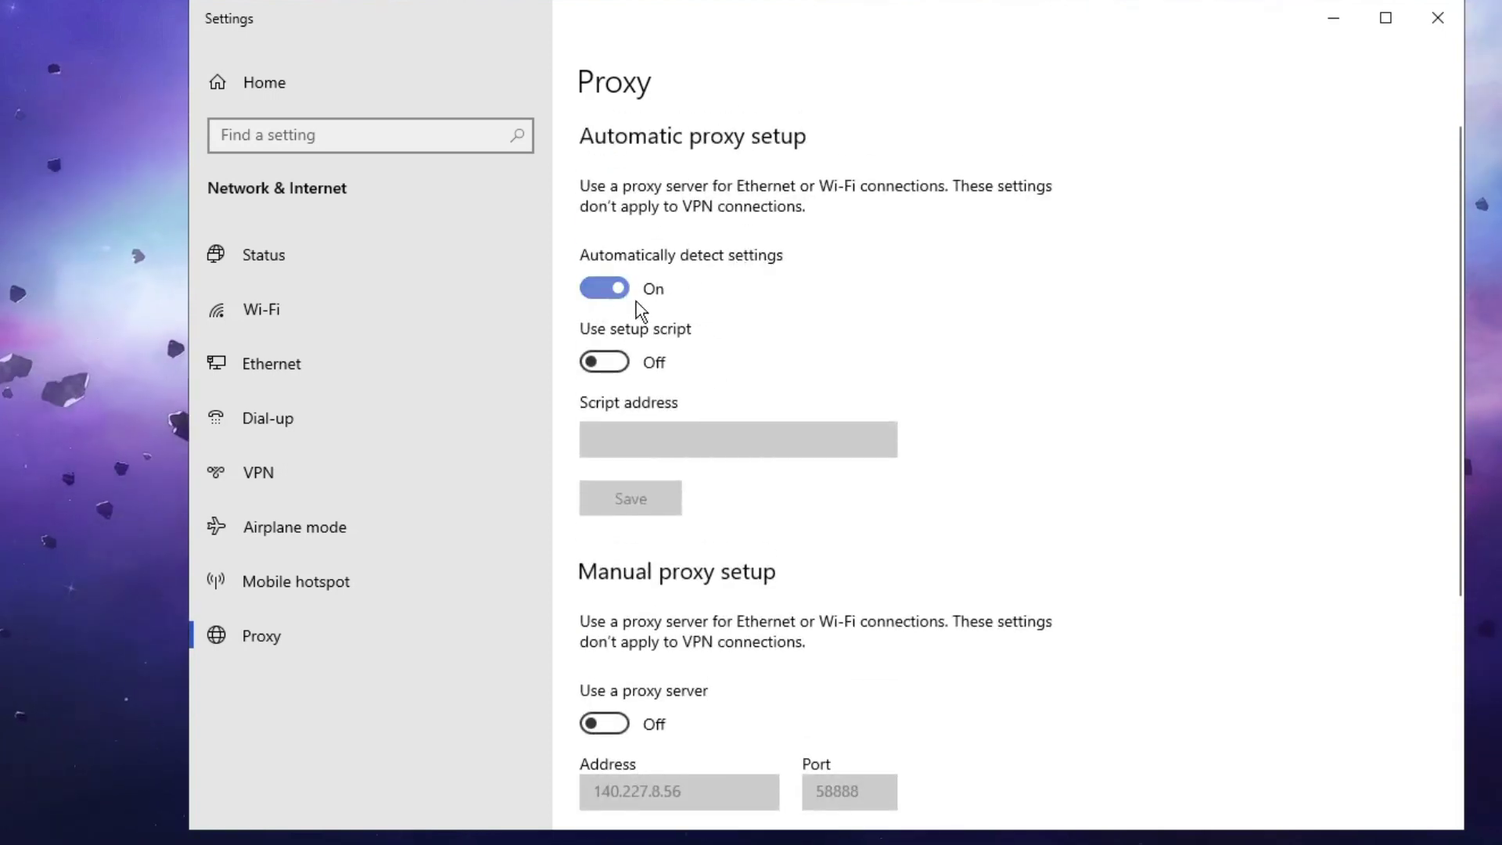
scroll(647, 399, down, 5)
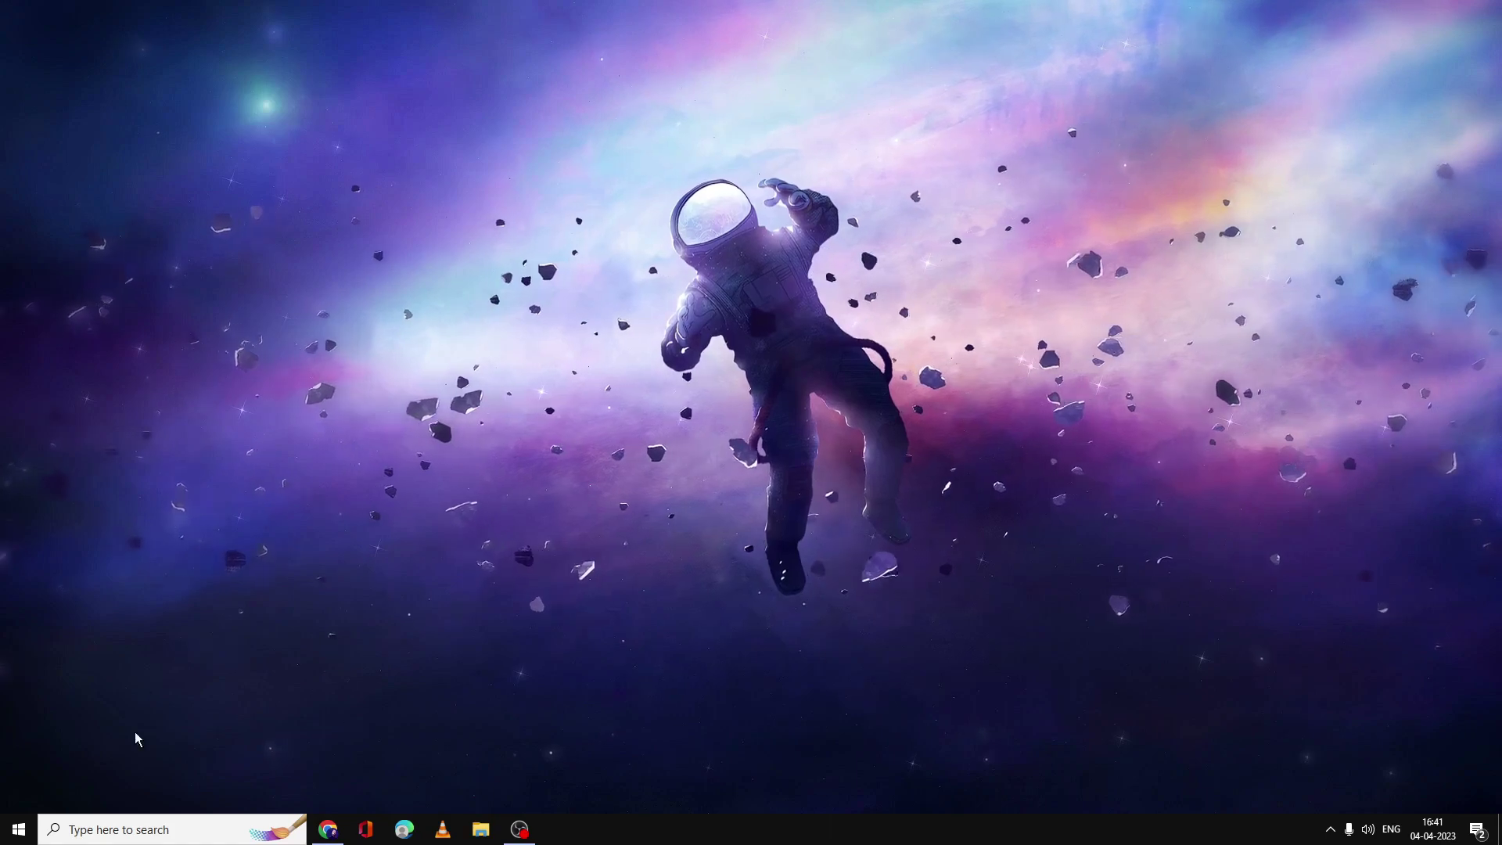
- Open the Steam shortcut's Properties from its file location and append -TCP to the Target
click(192, 828)
text(steam)
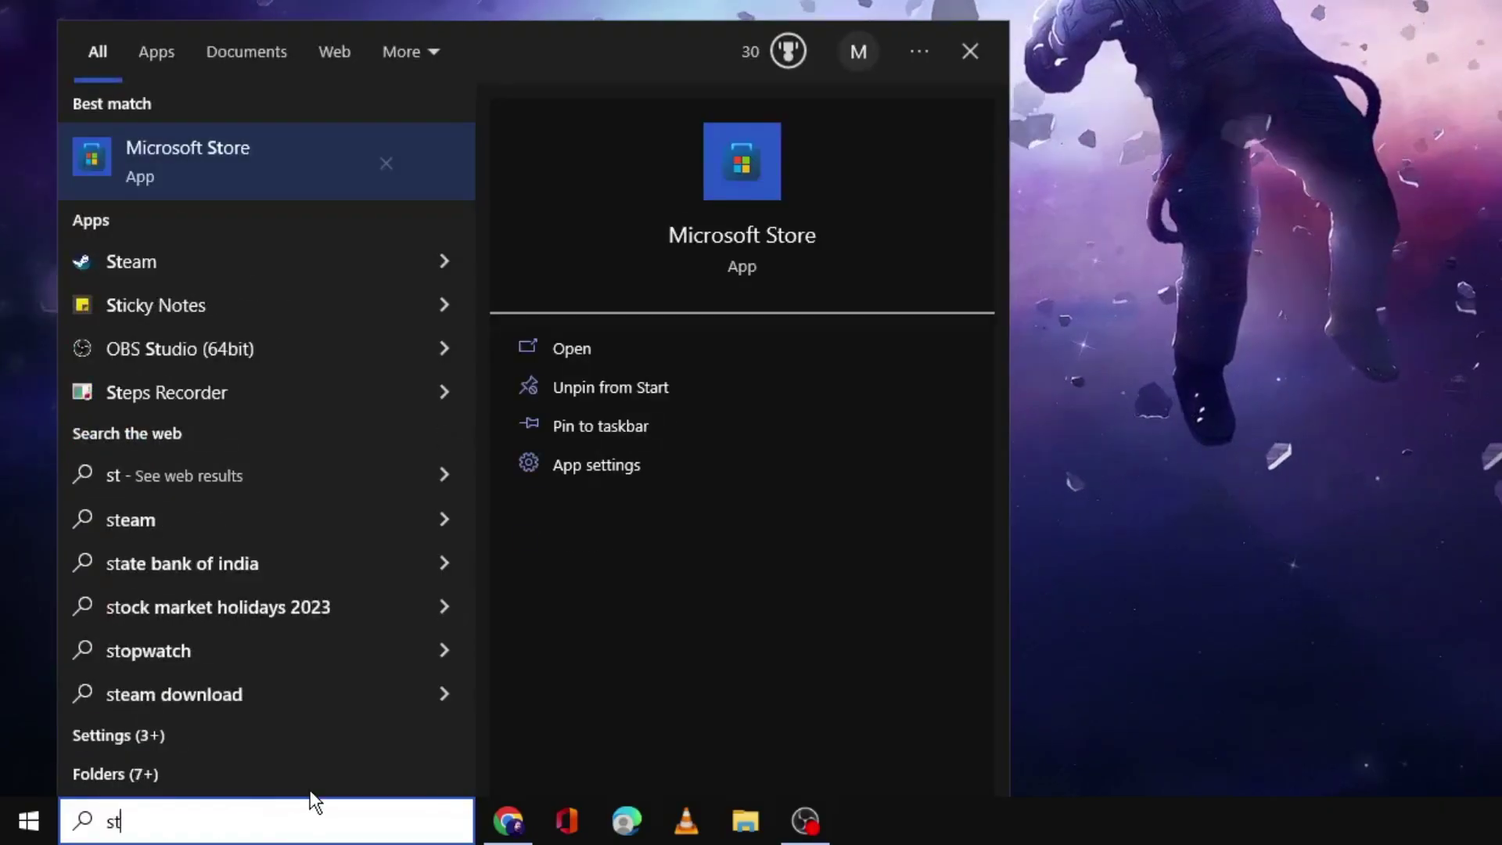
right_click(294, 139)
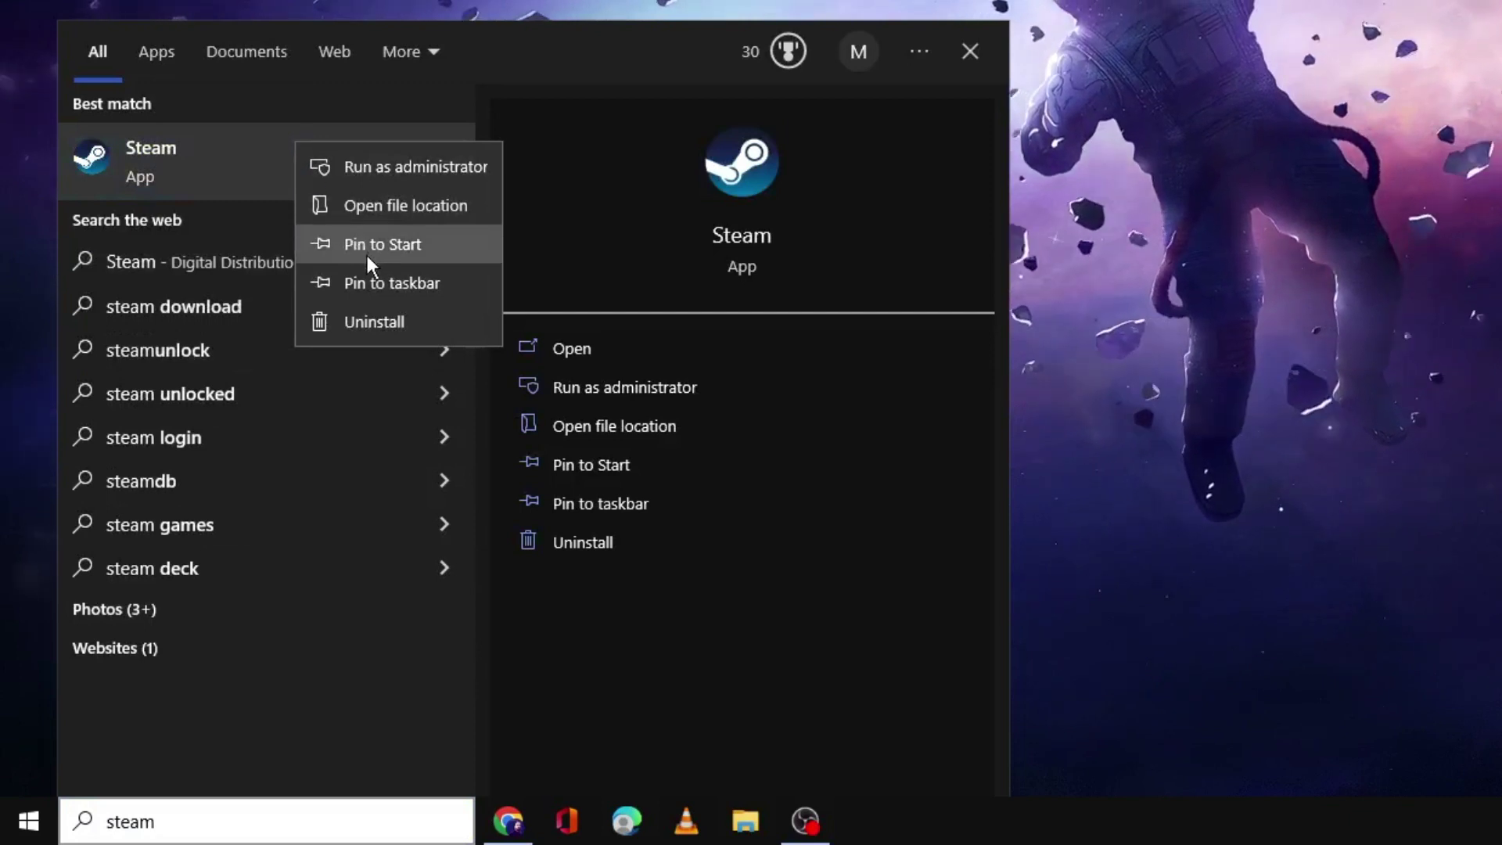
click(406, 206)
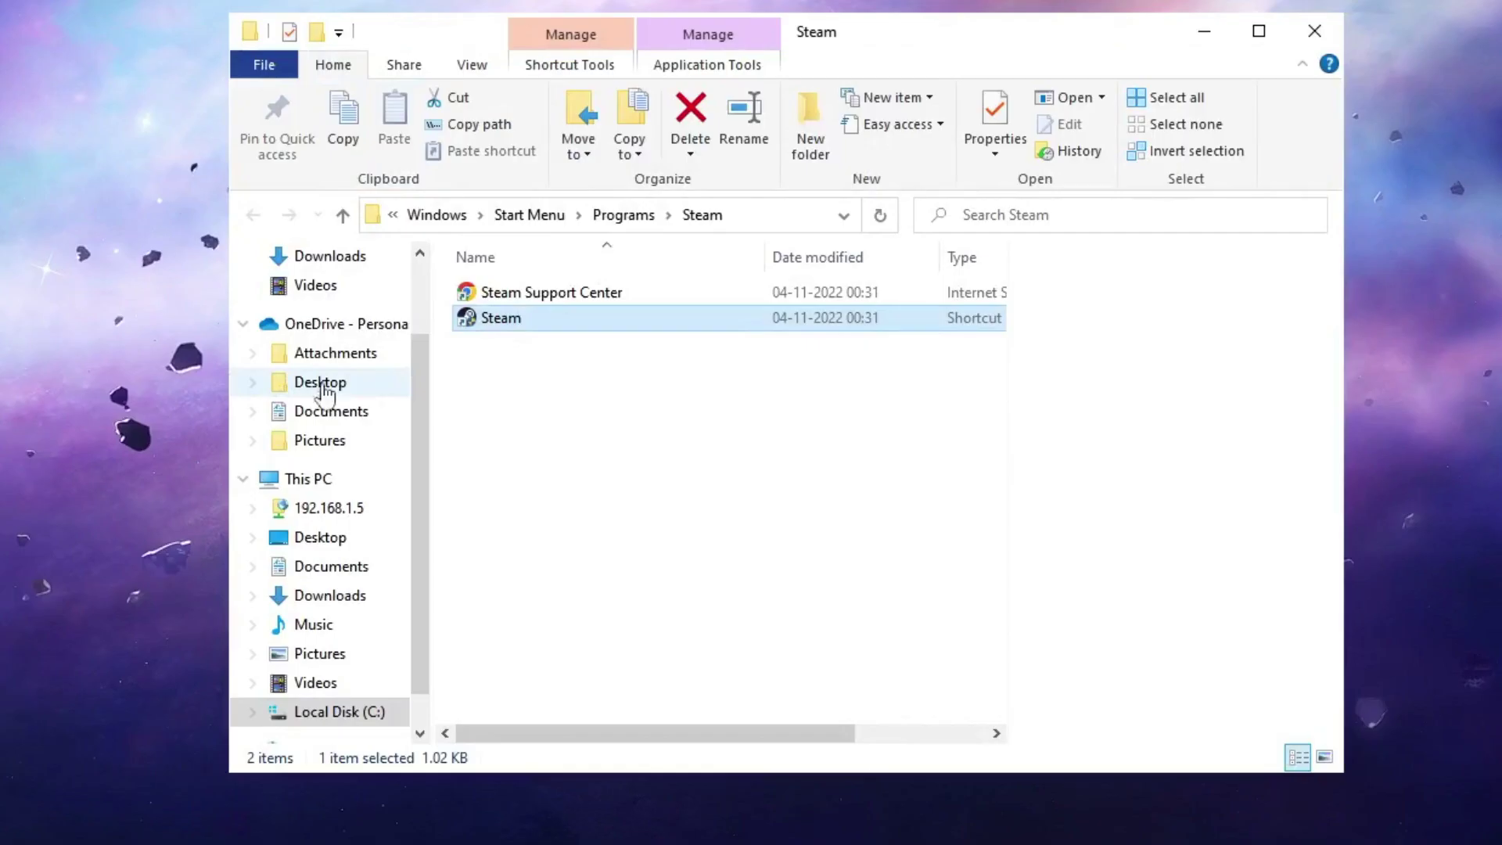
right_click(500, 321)
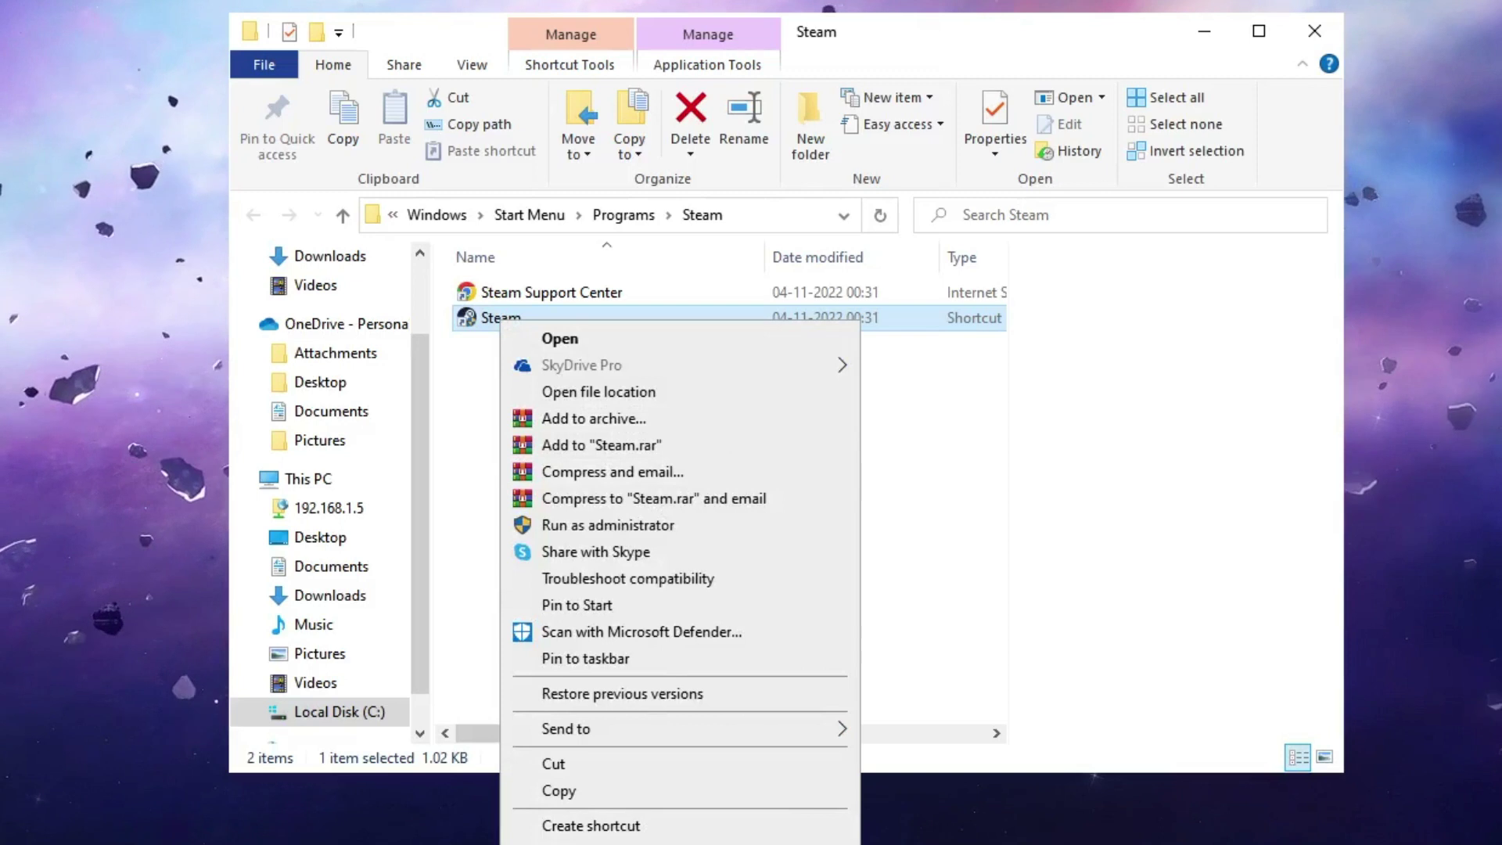
click(602, 473)
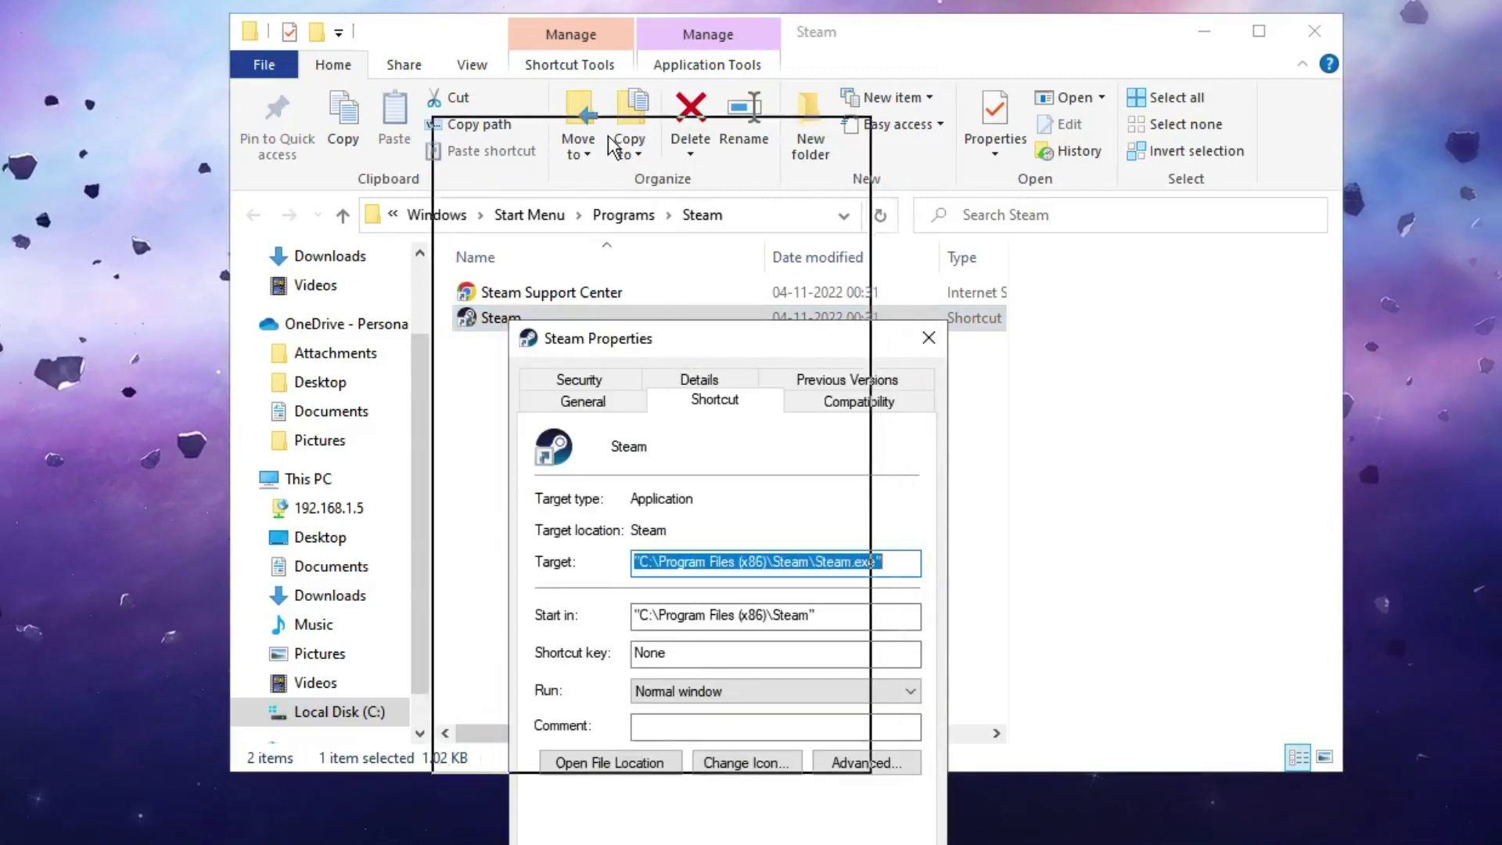
click(815, 360)
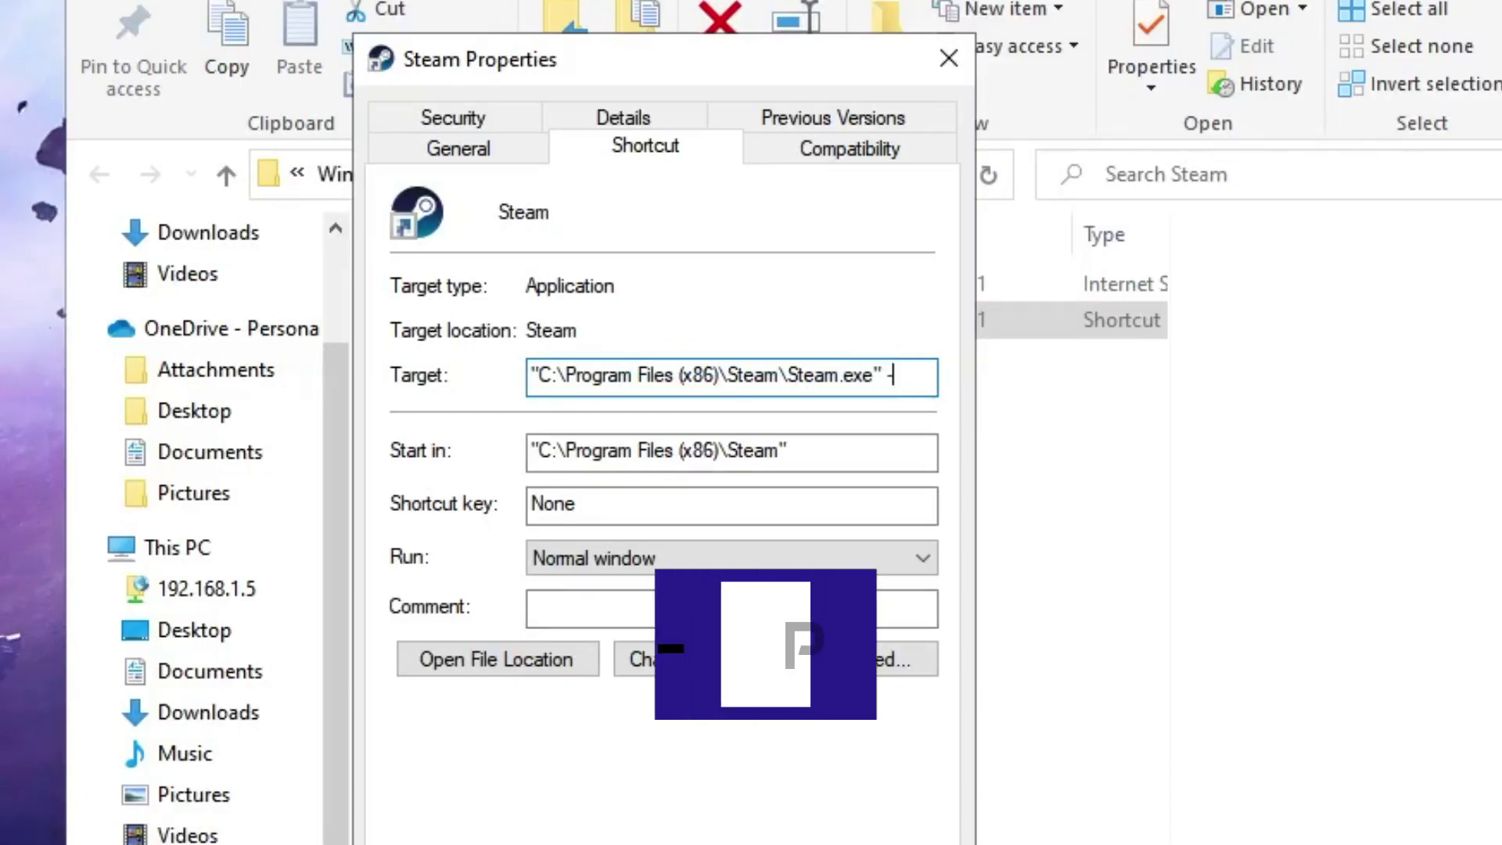
text(-TCP)
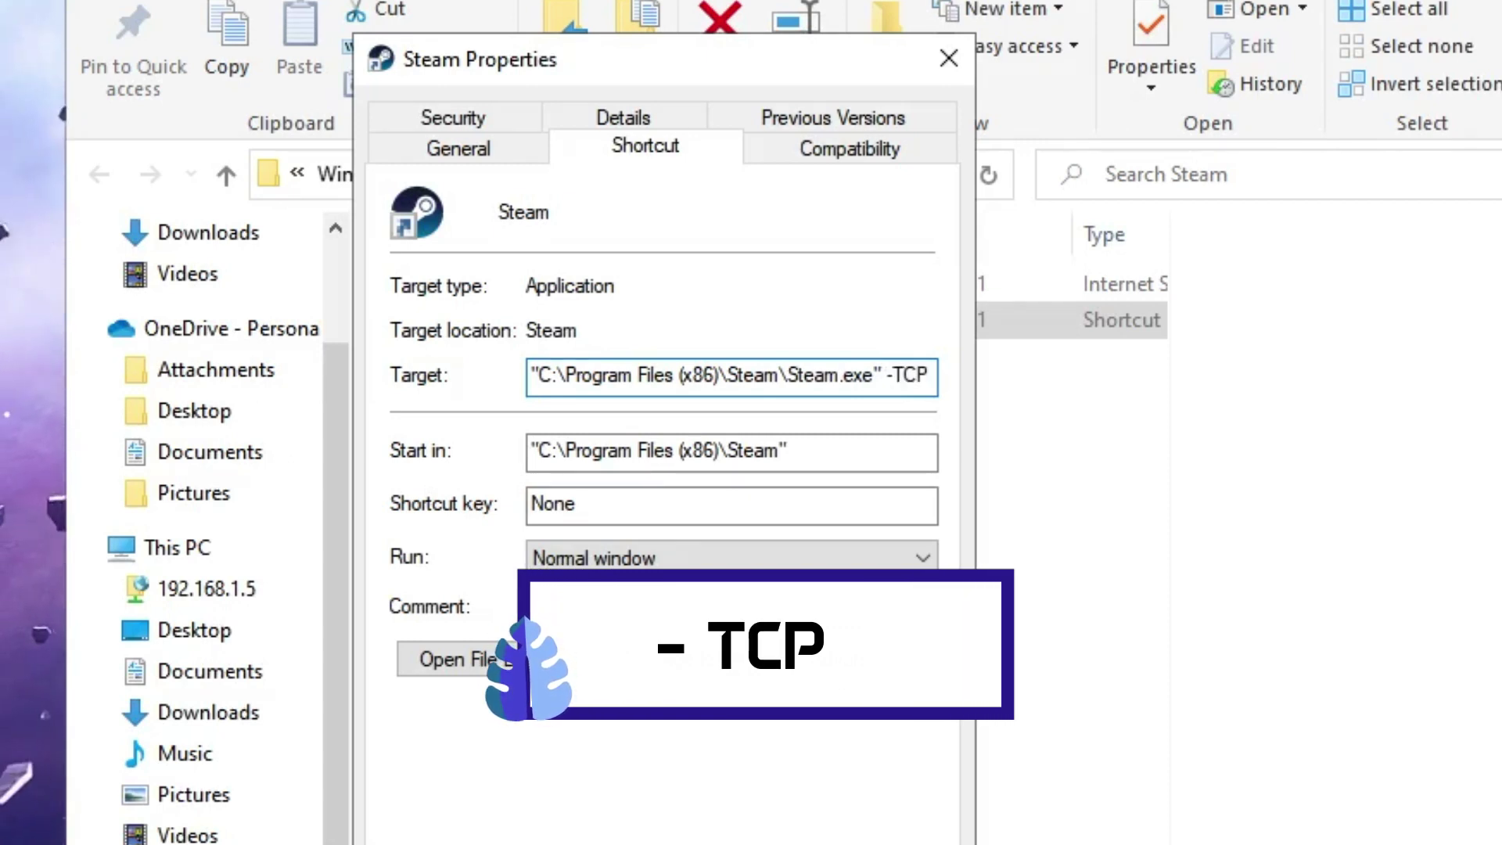
- Enable 'Run this program as an administrator' on the Compatibility tab, apply it, and close the folder
click(849, 154)
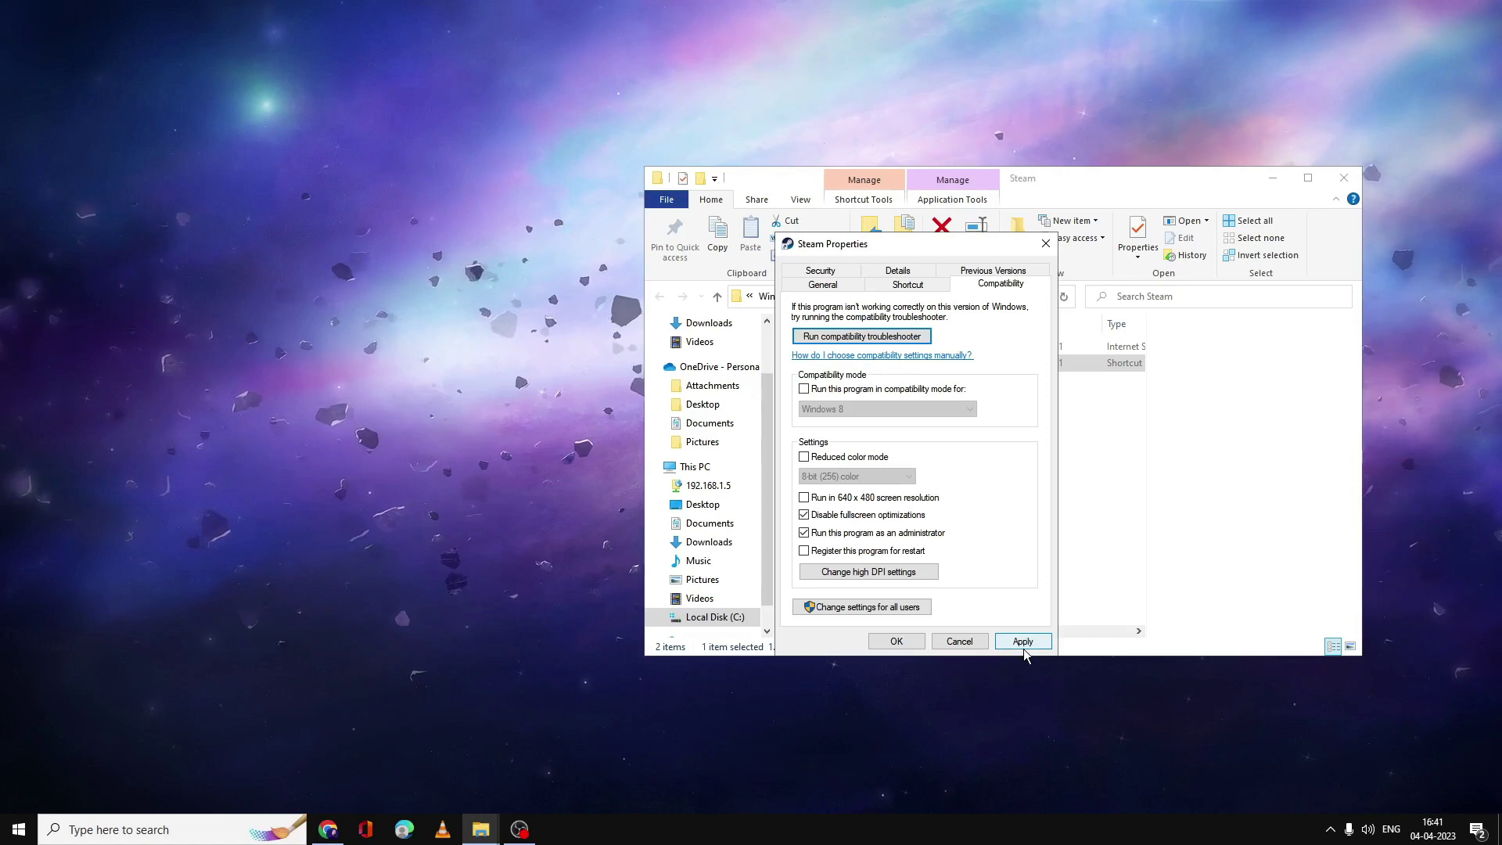
click(1024, 641)
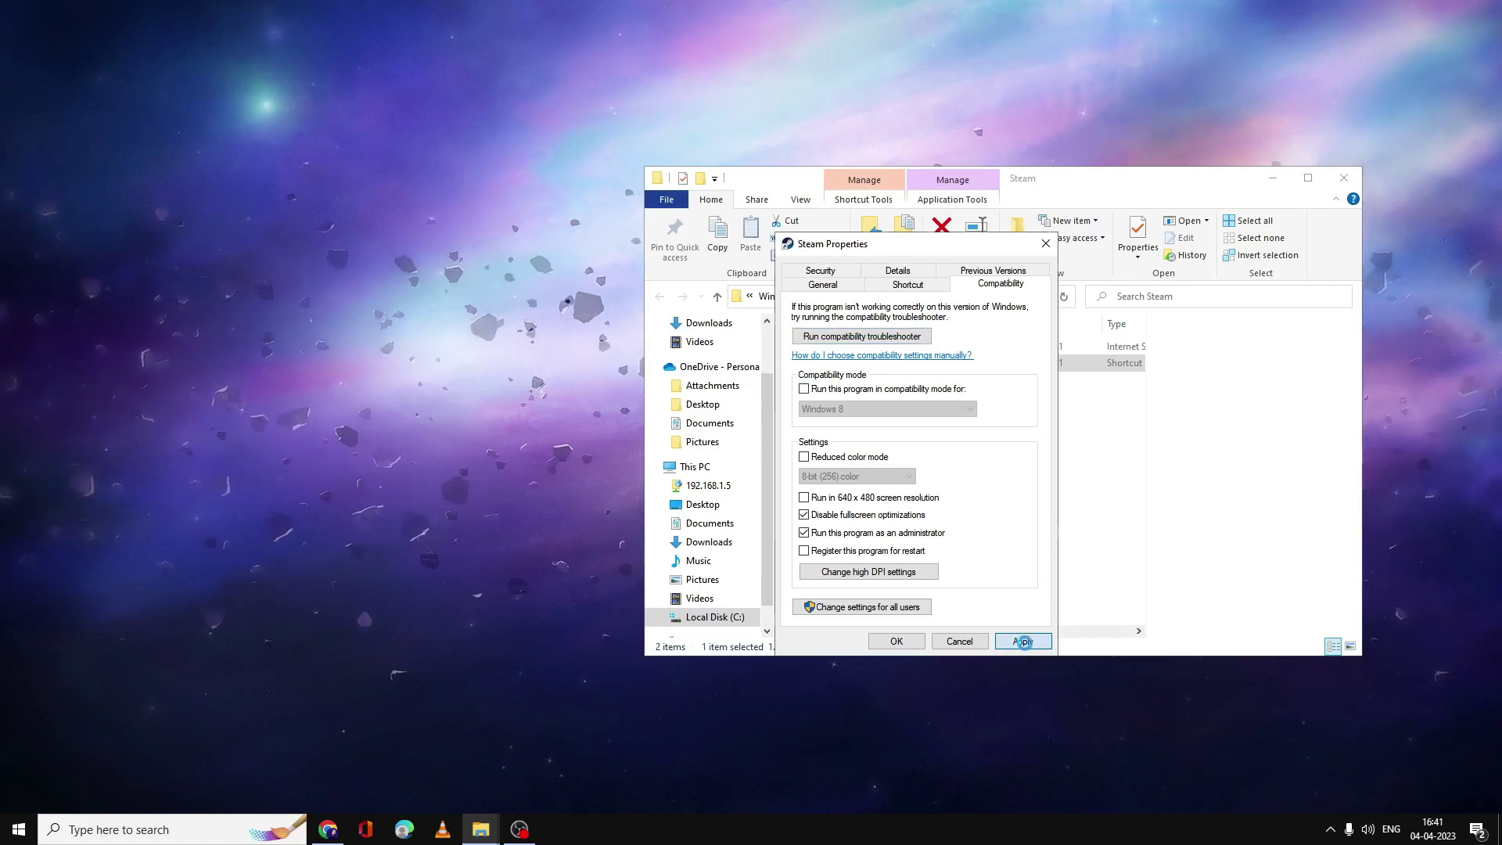
click(936, 480)
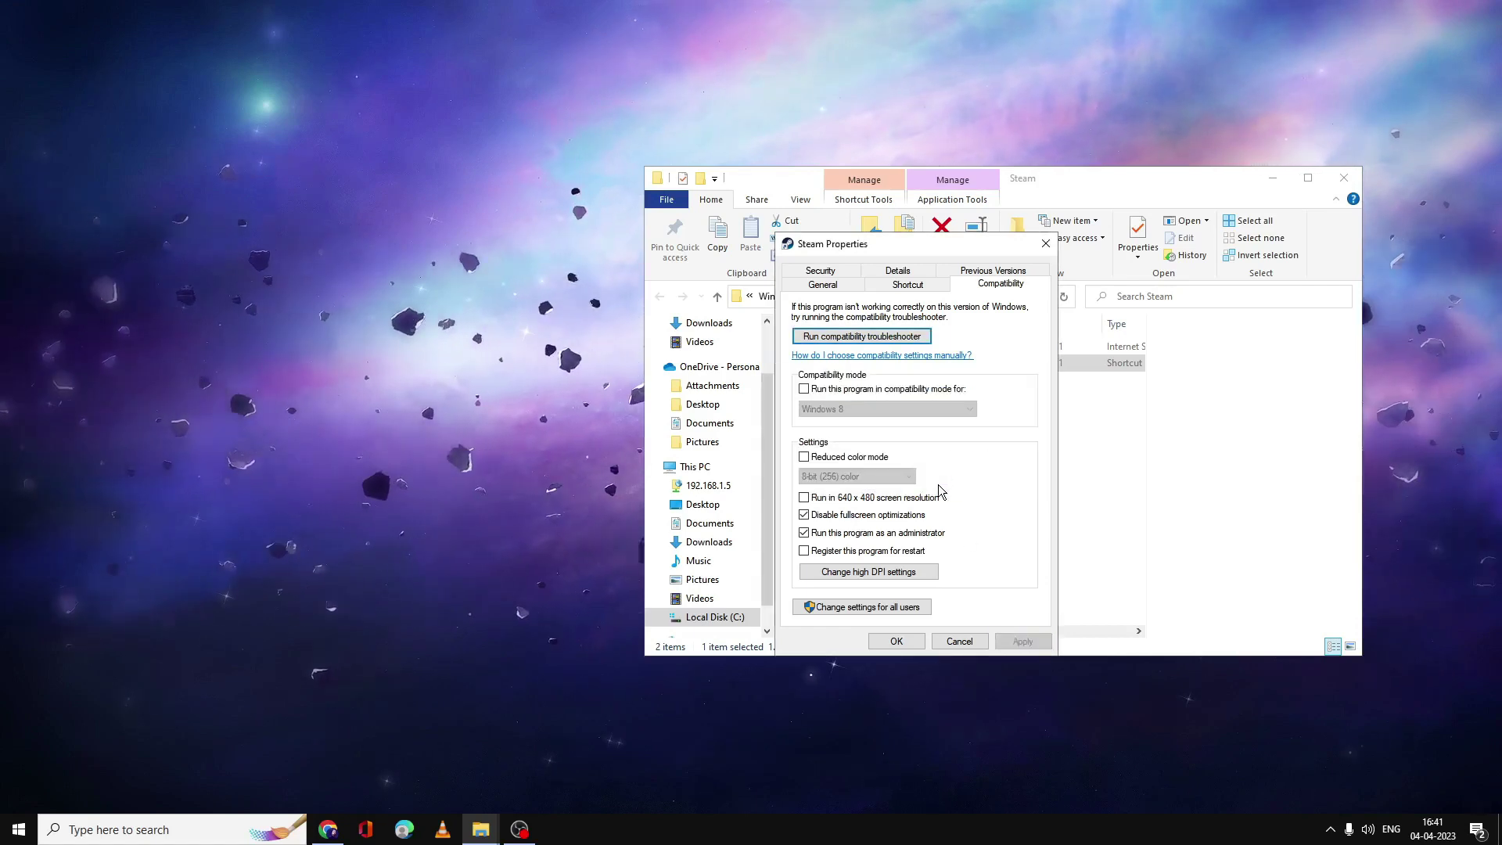
click(896, 641)
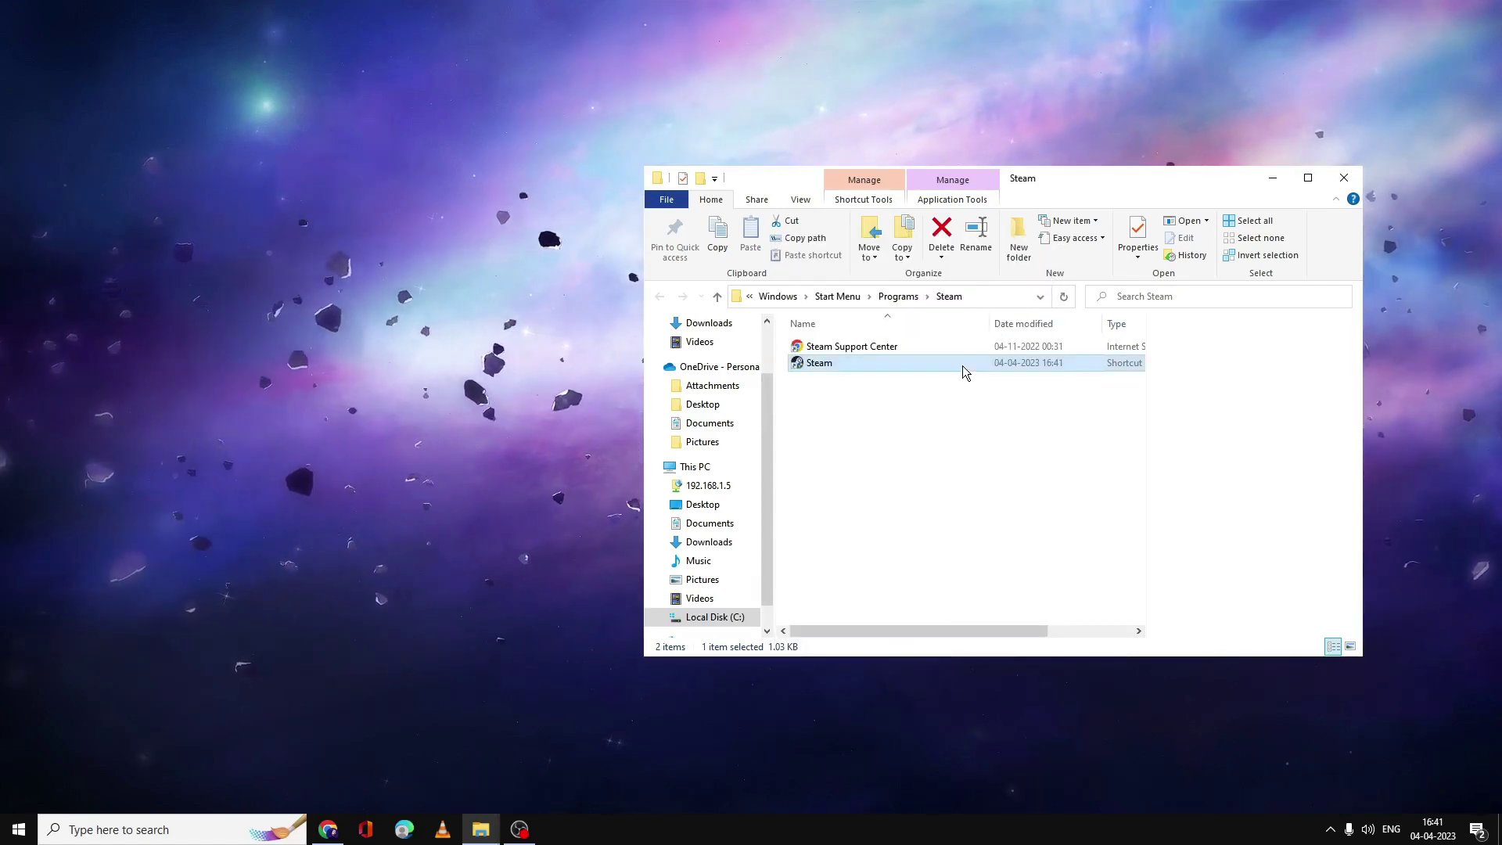
click(1343, 178)
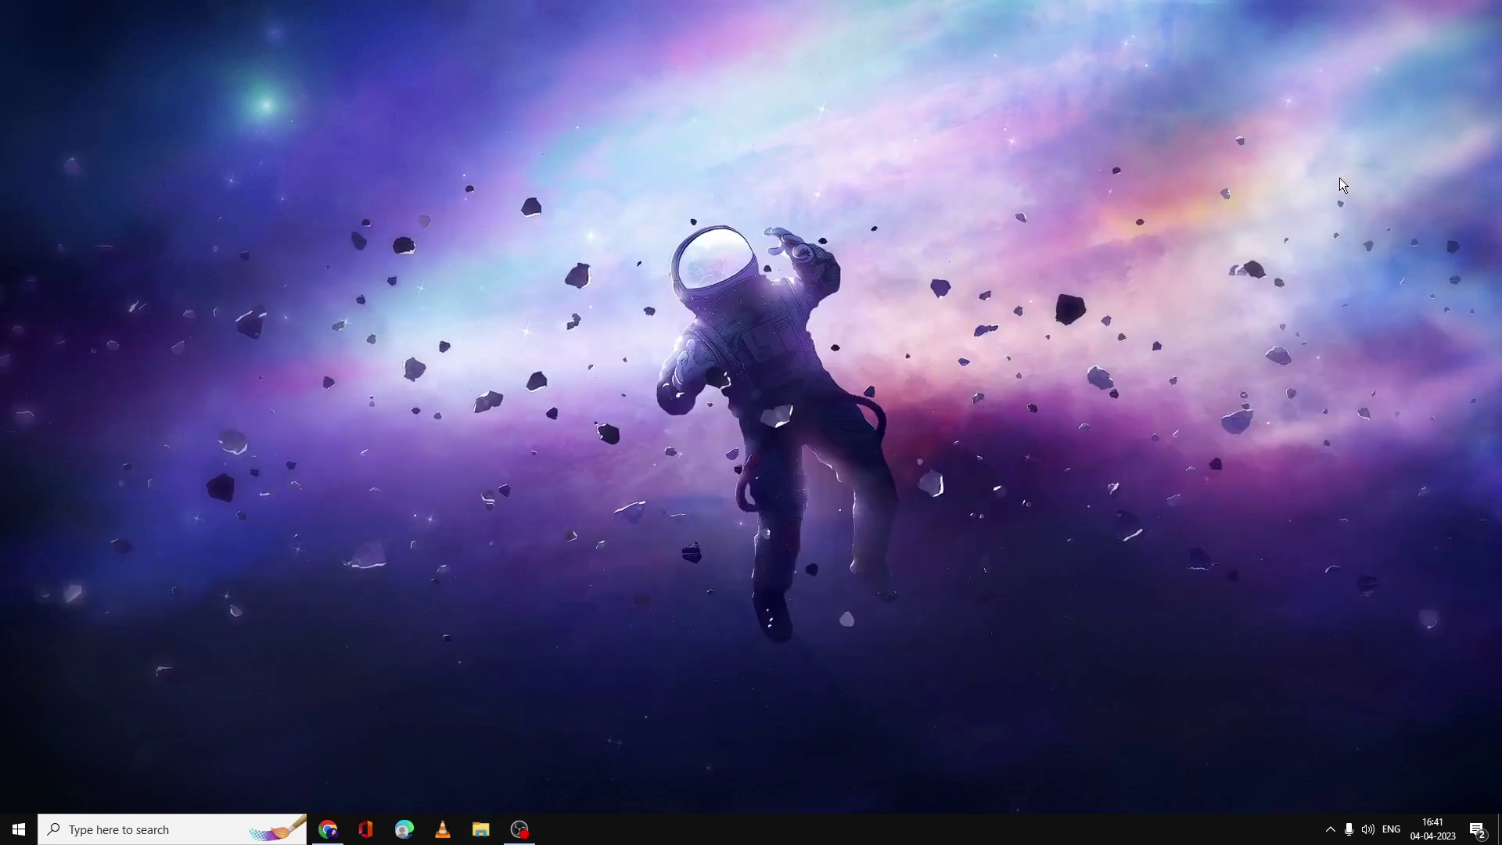
right_click(24, 827)
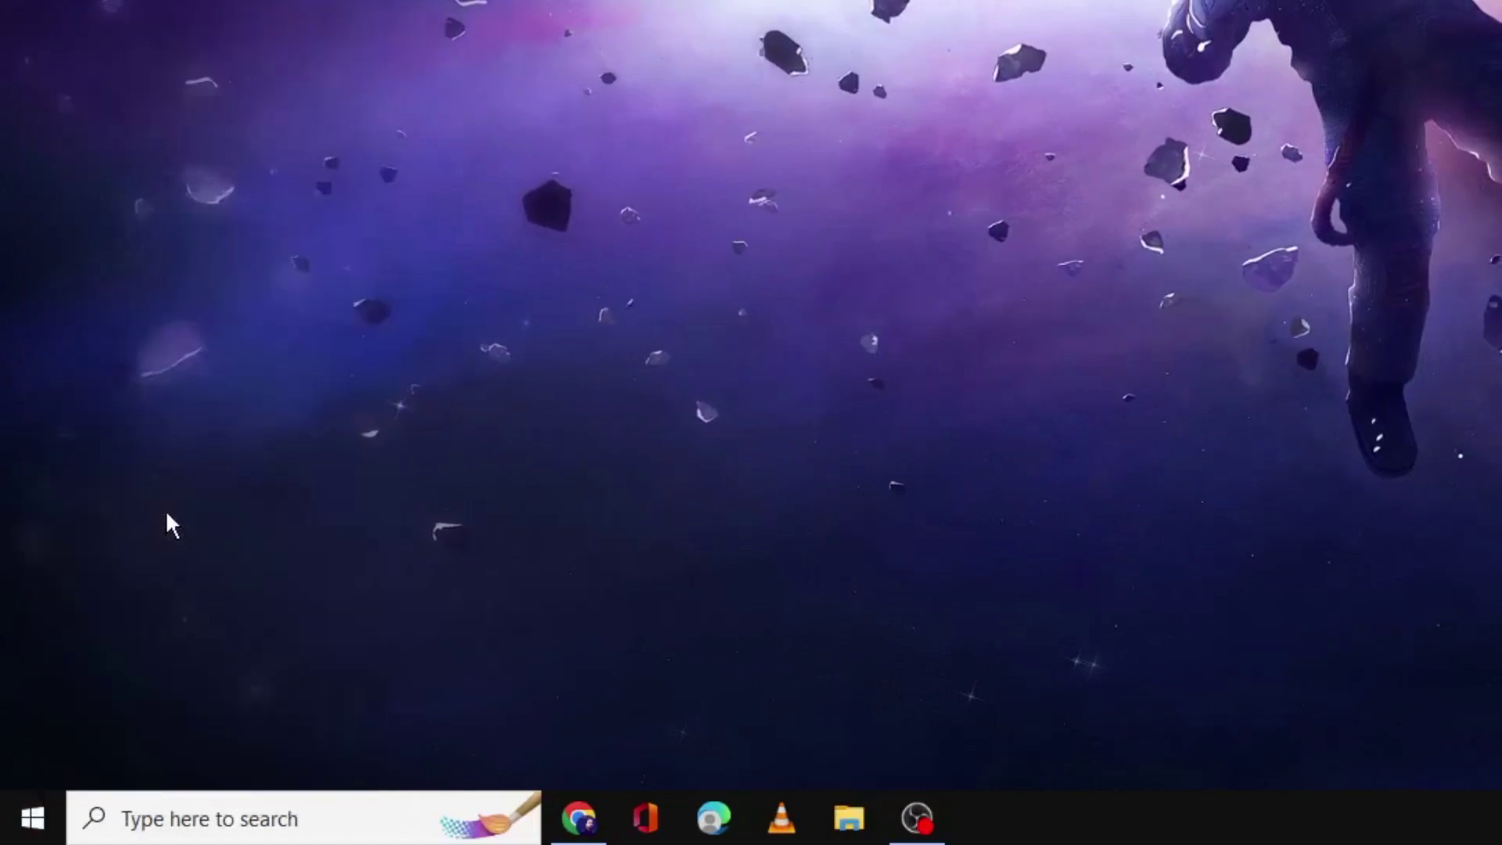
key(ctrl+shift+Escape)
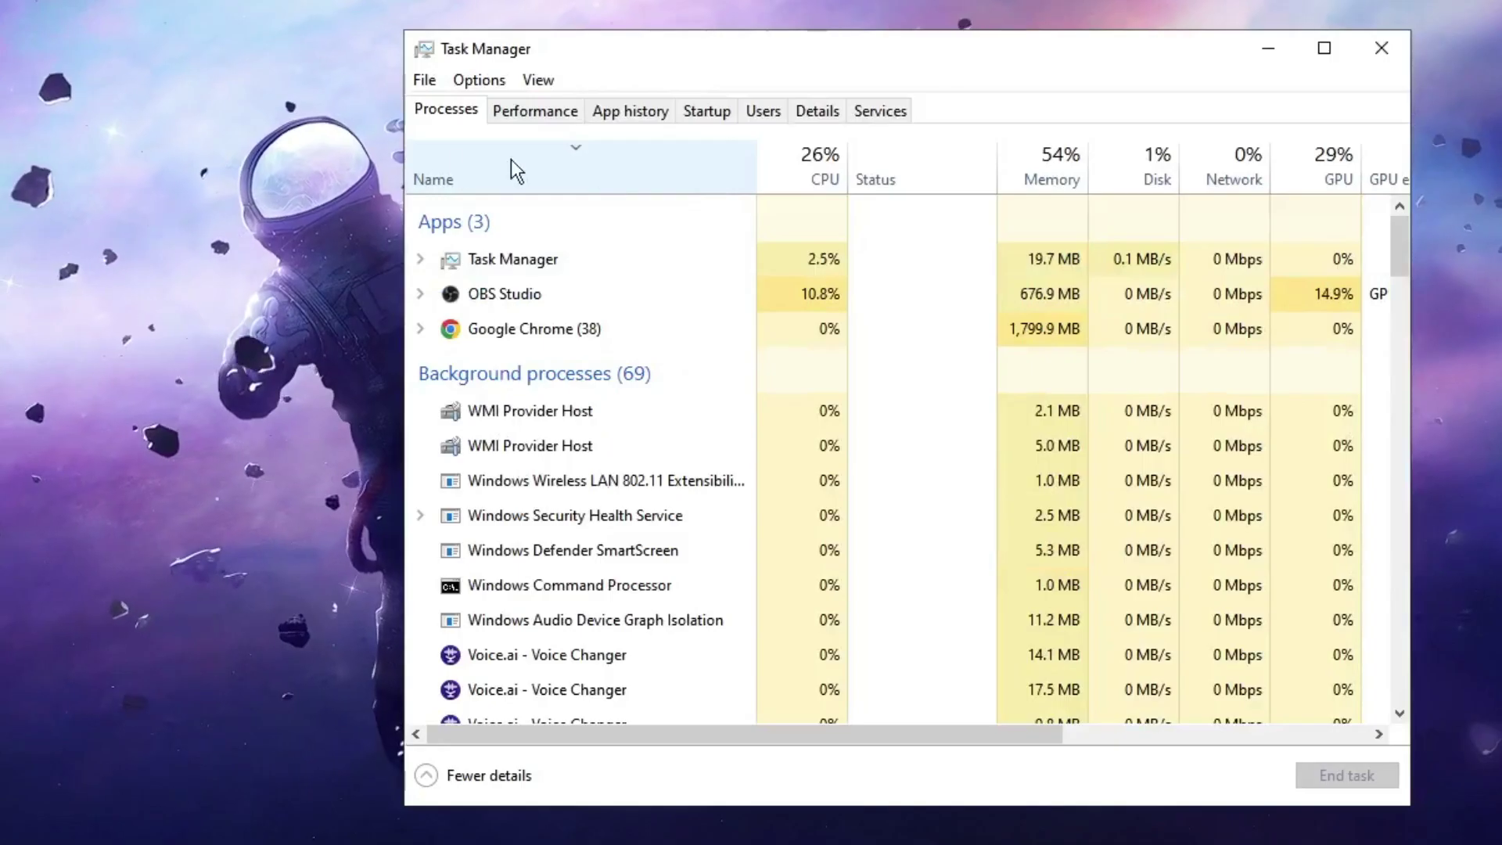
click(818, 110)
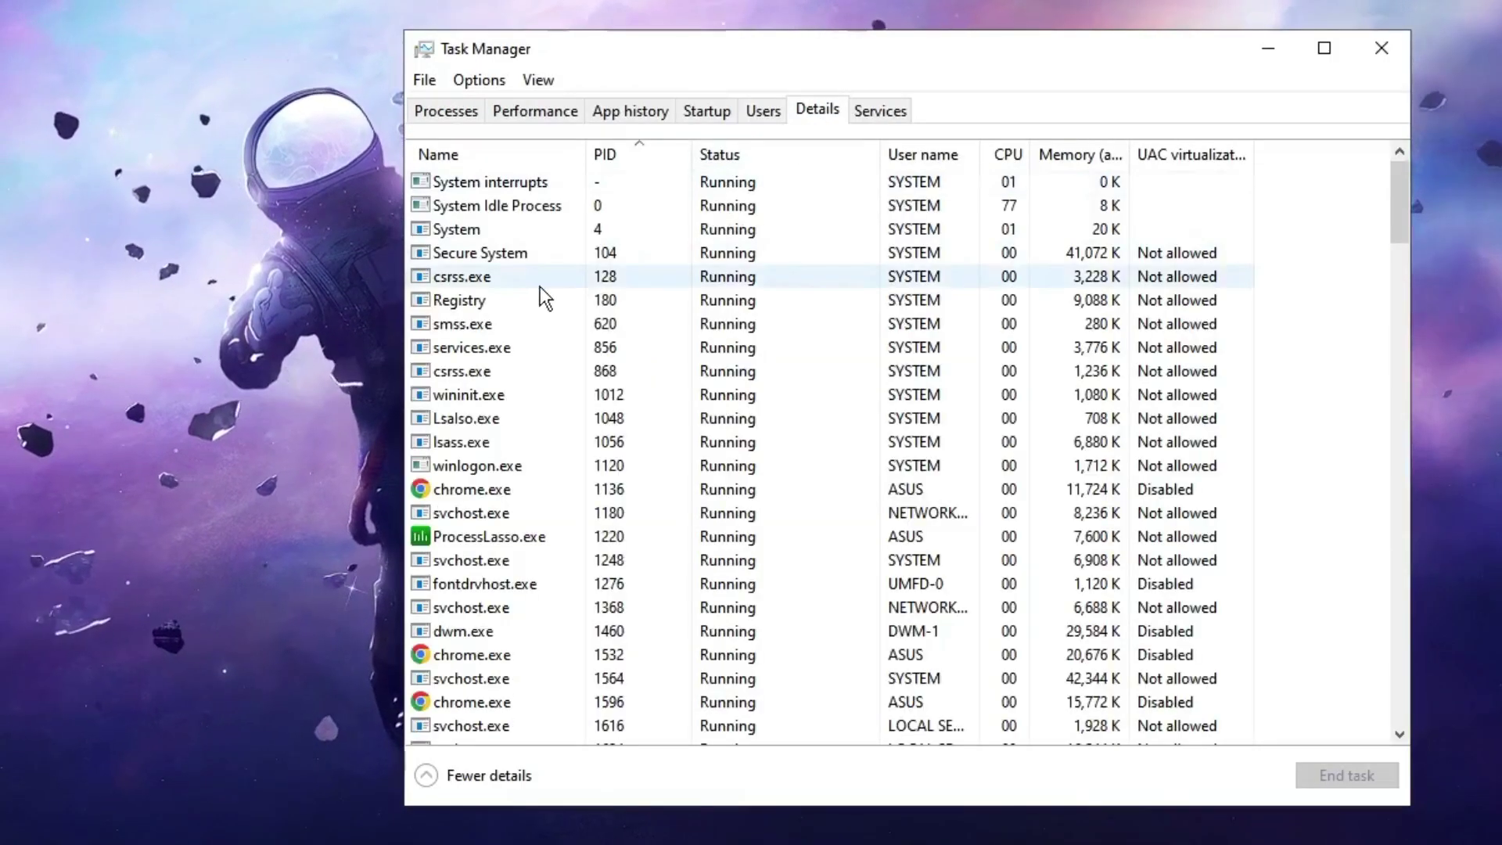
scroll(531, 301, down, 18)
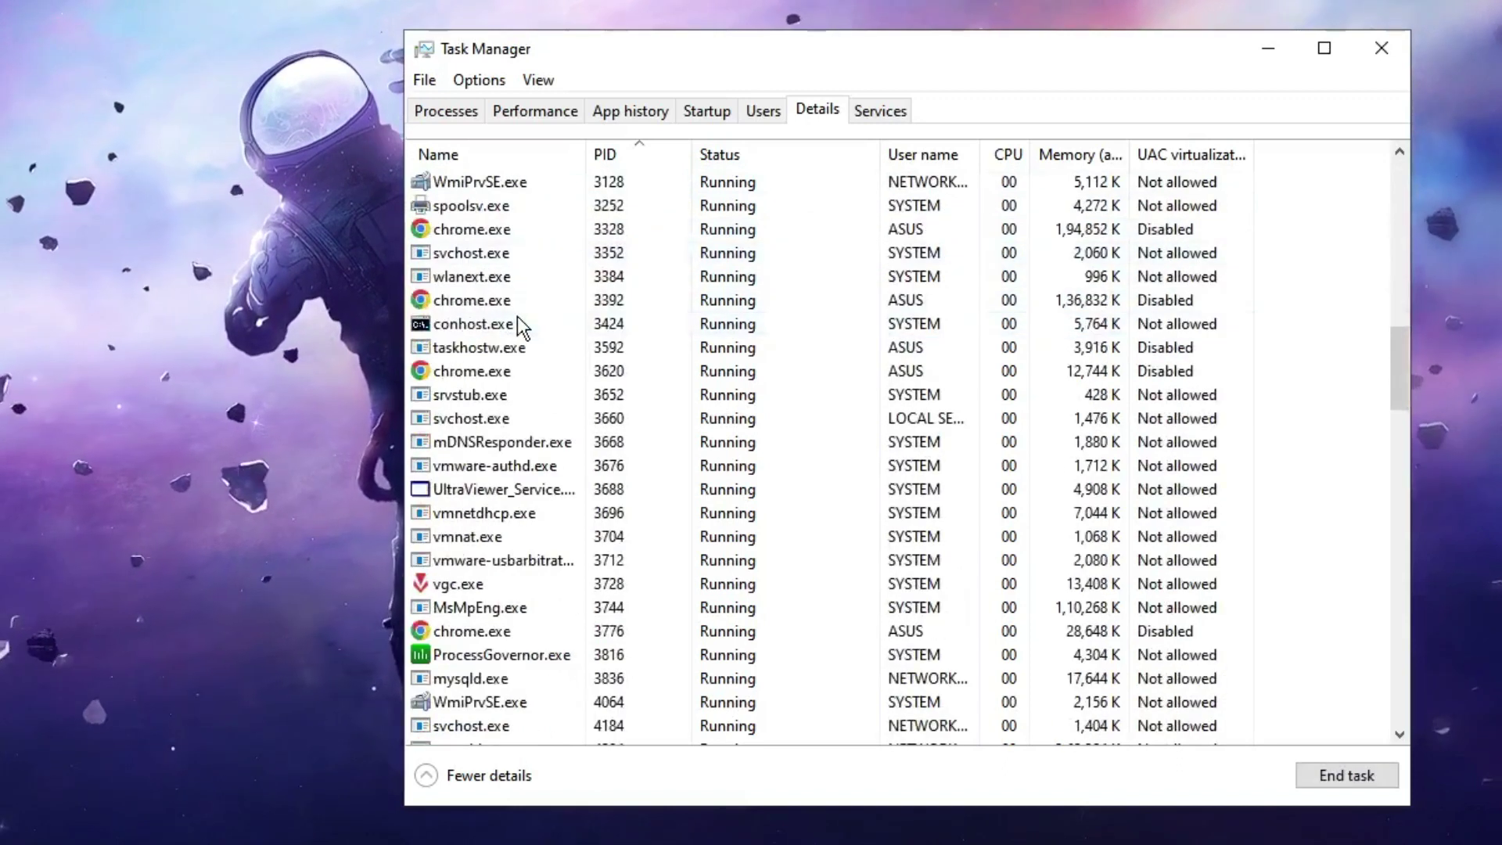
scroll(518, 316, down, 10)
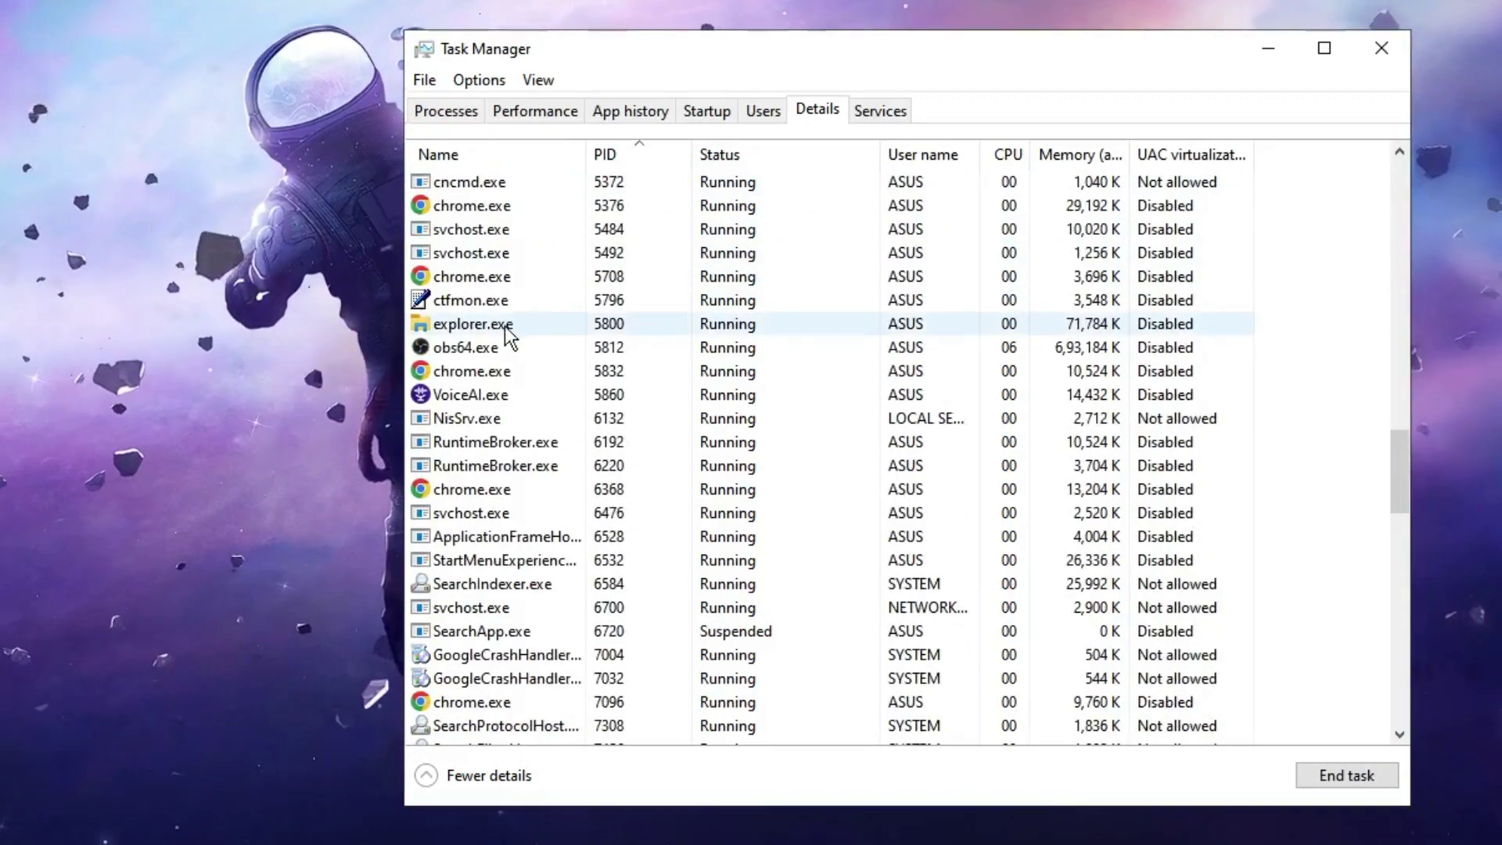
scroll(510, 405, down, 2)
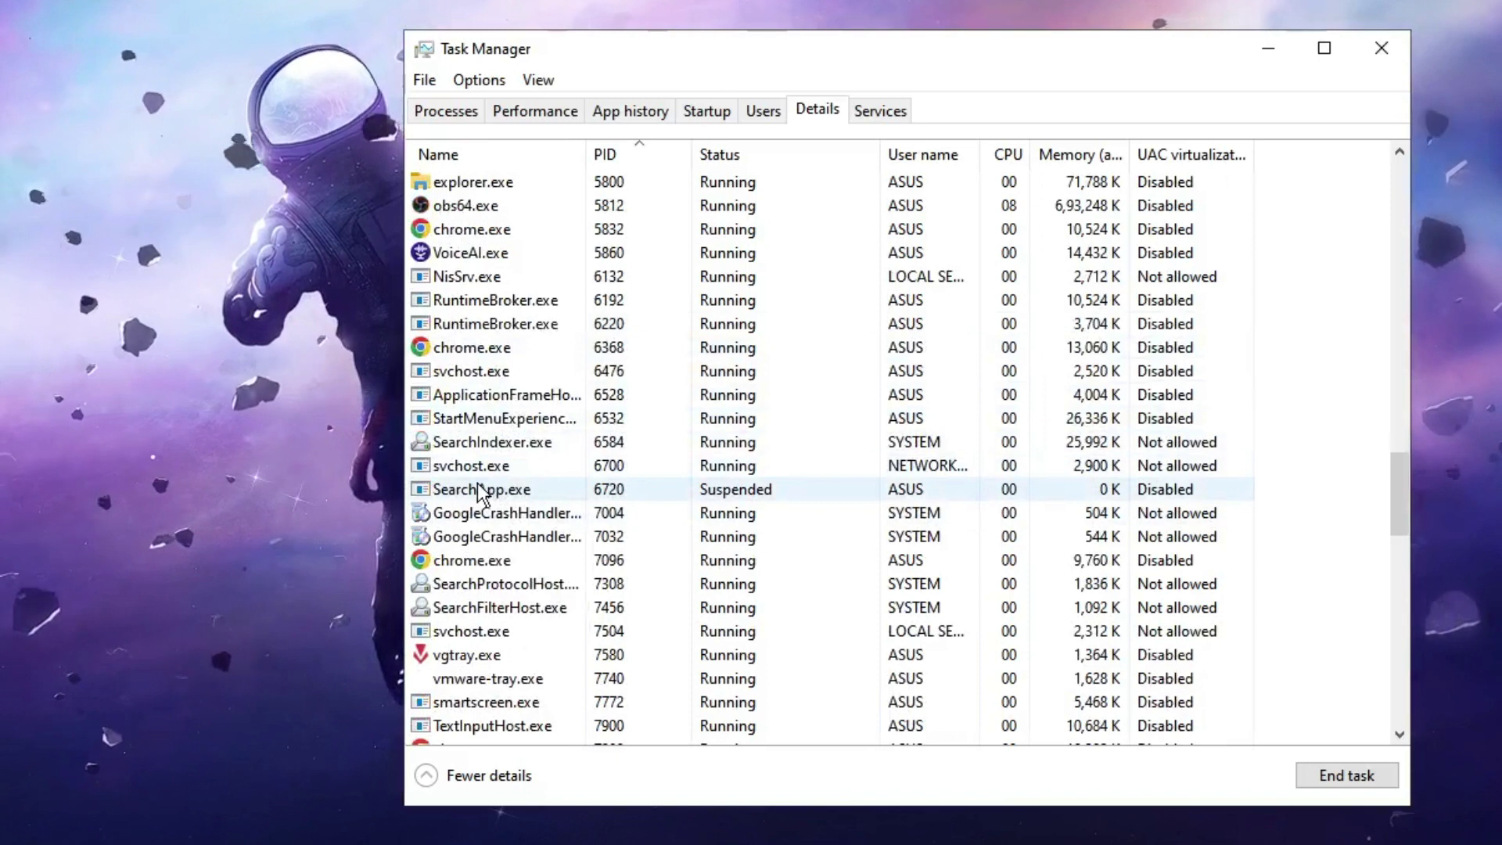
right_click(485, 350)
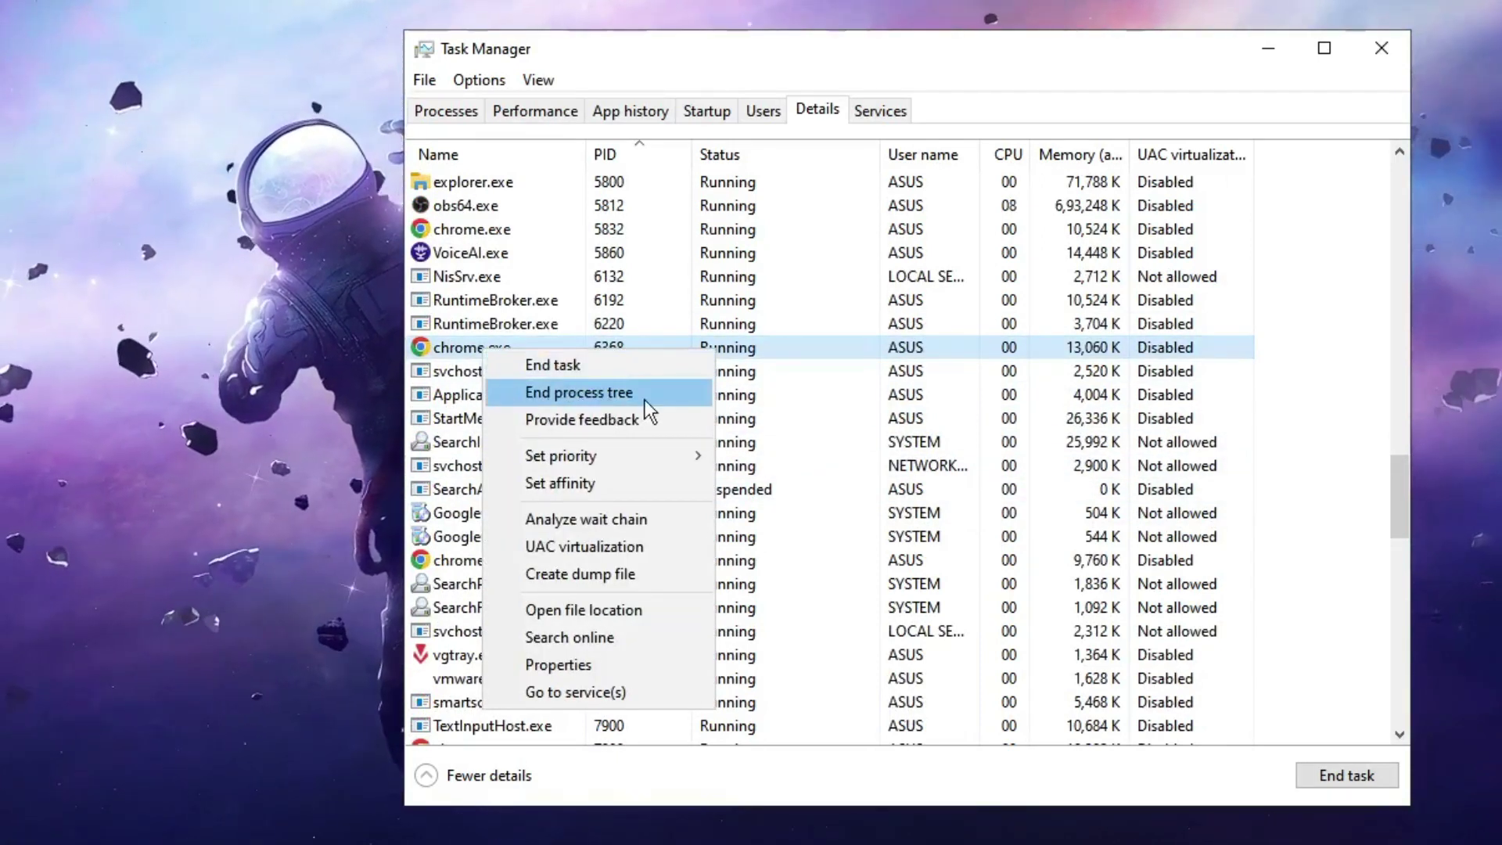
click(718, 416)
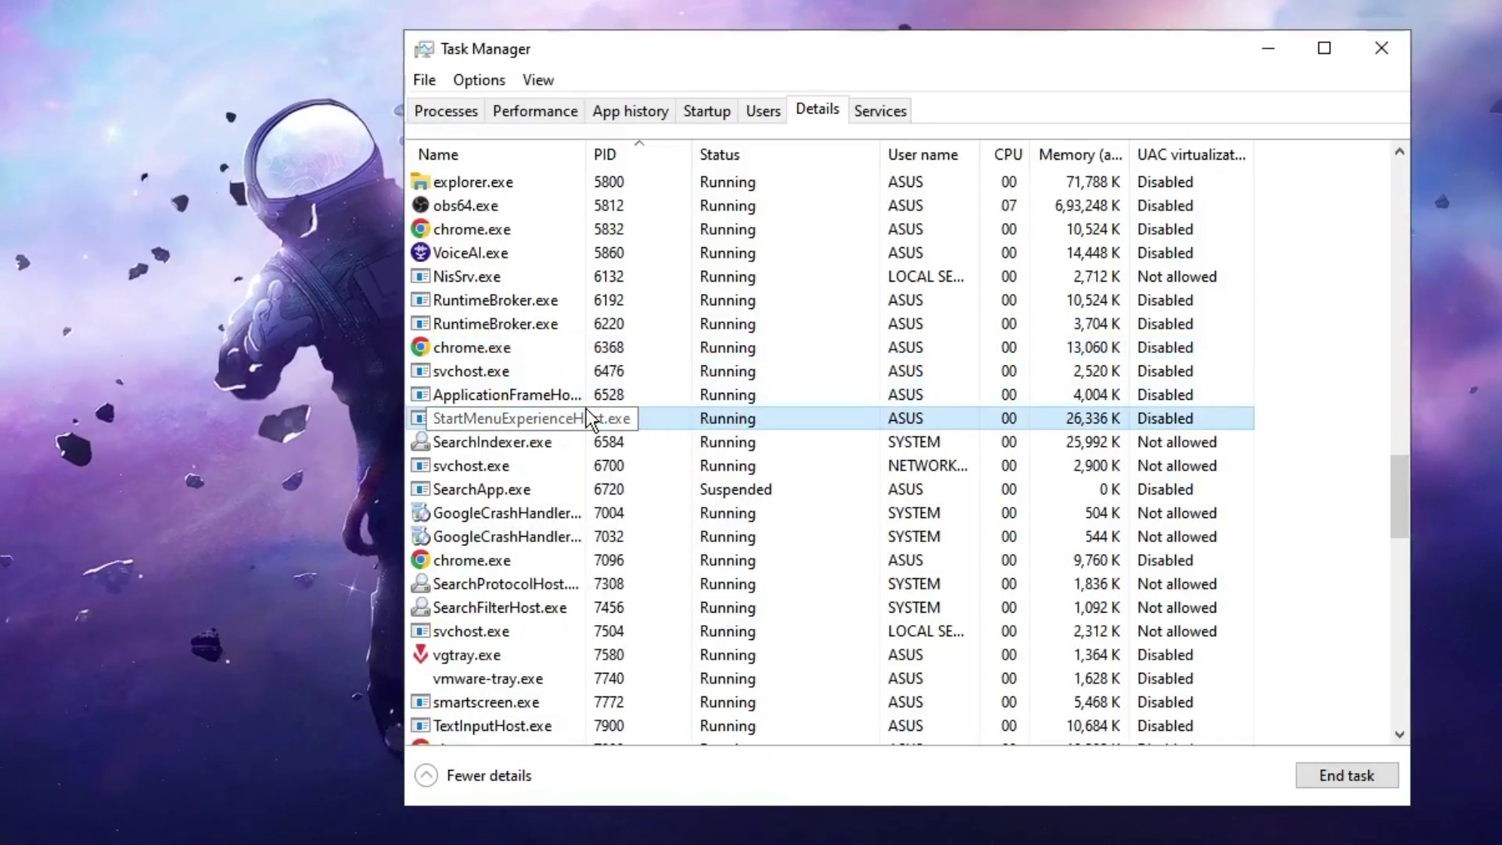
scroll(579, 426, down, 10)
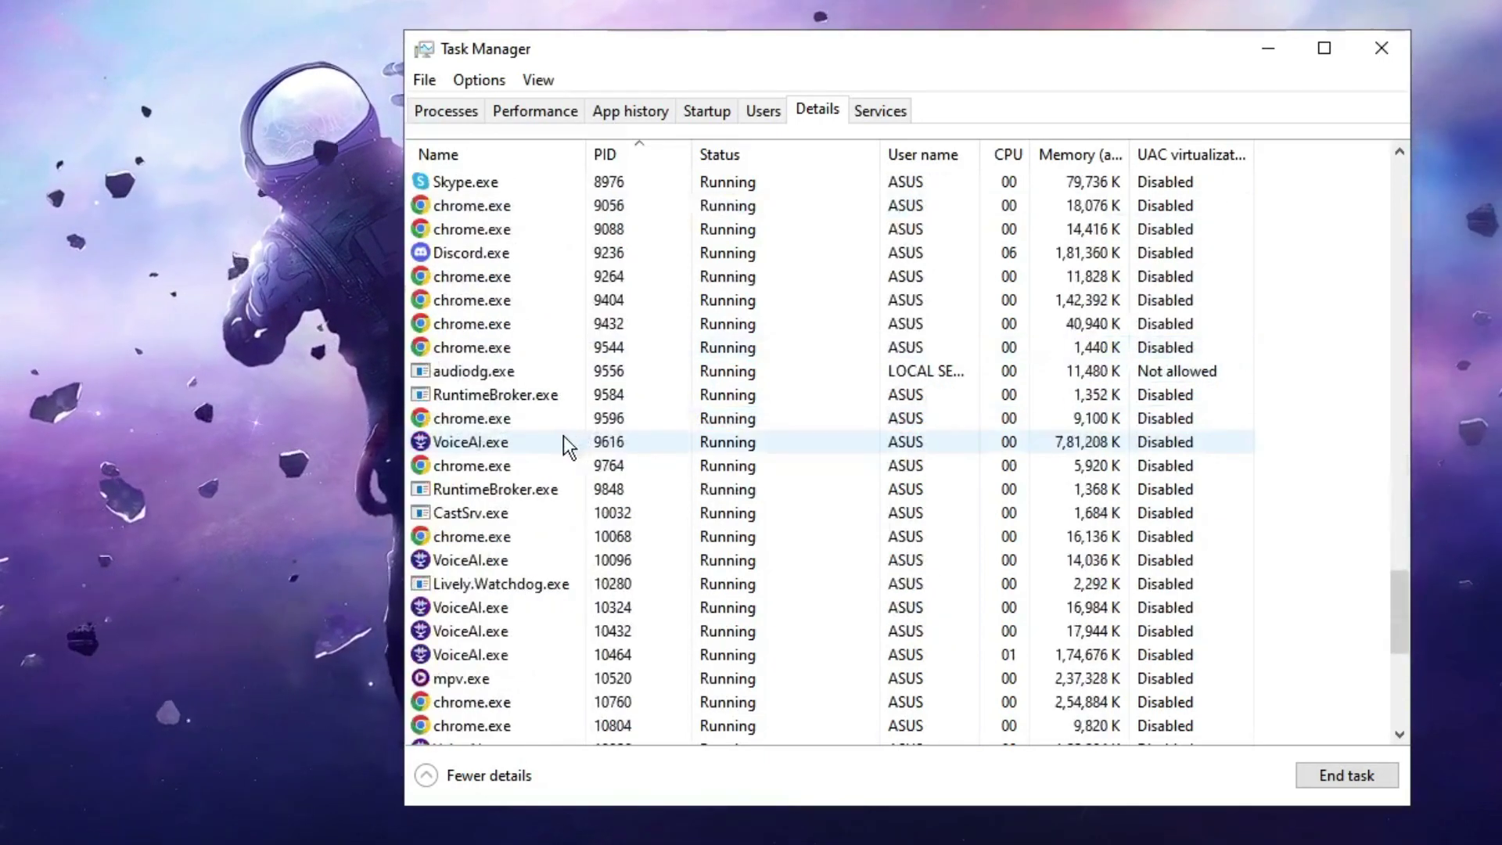
scroll(531, 418, down, 7)
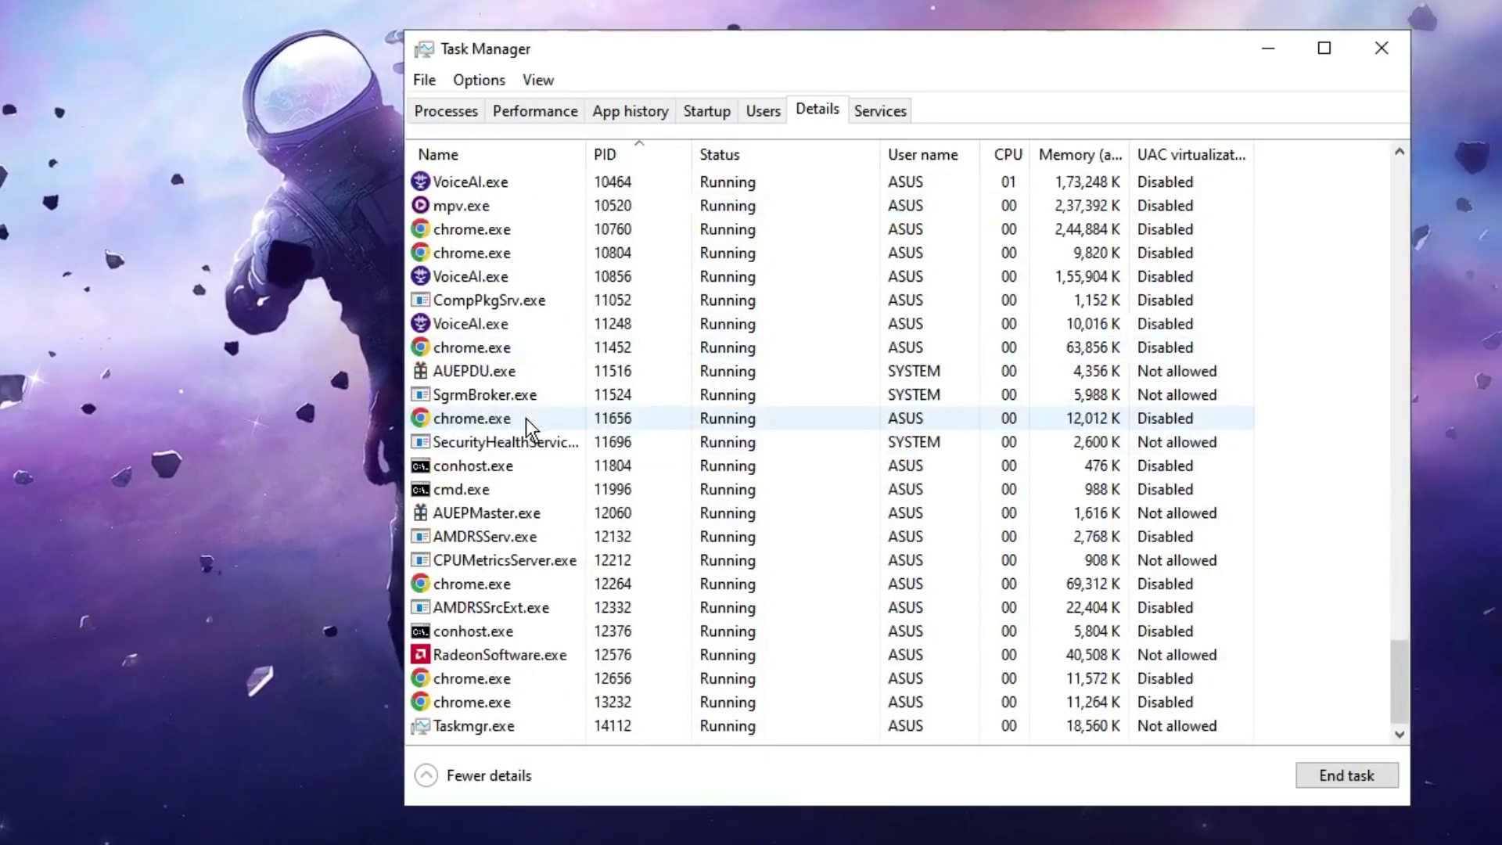
scroll(527, 407, up, 10)
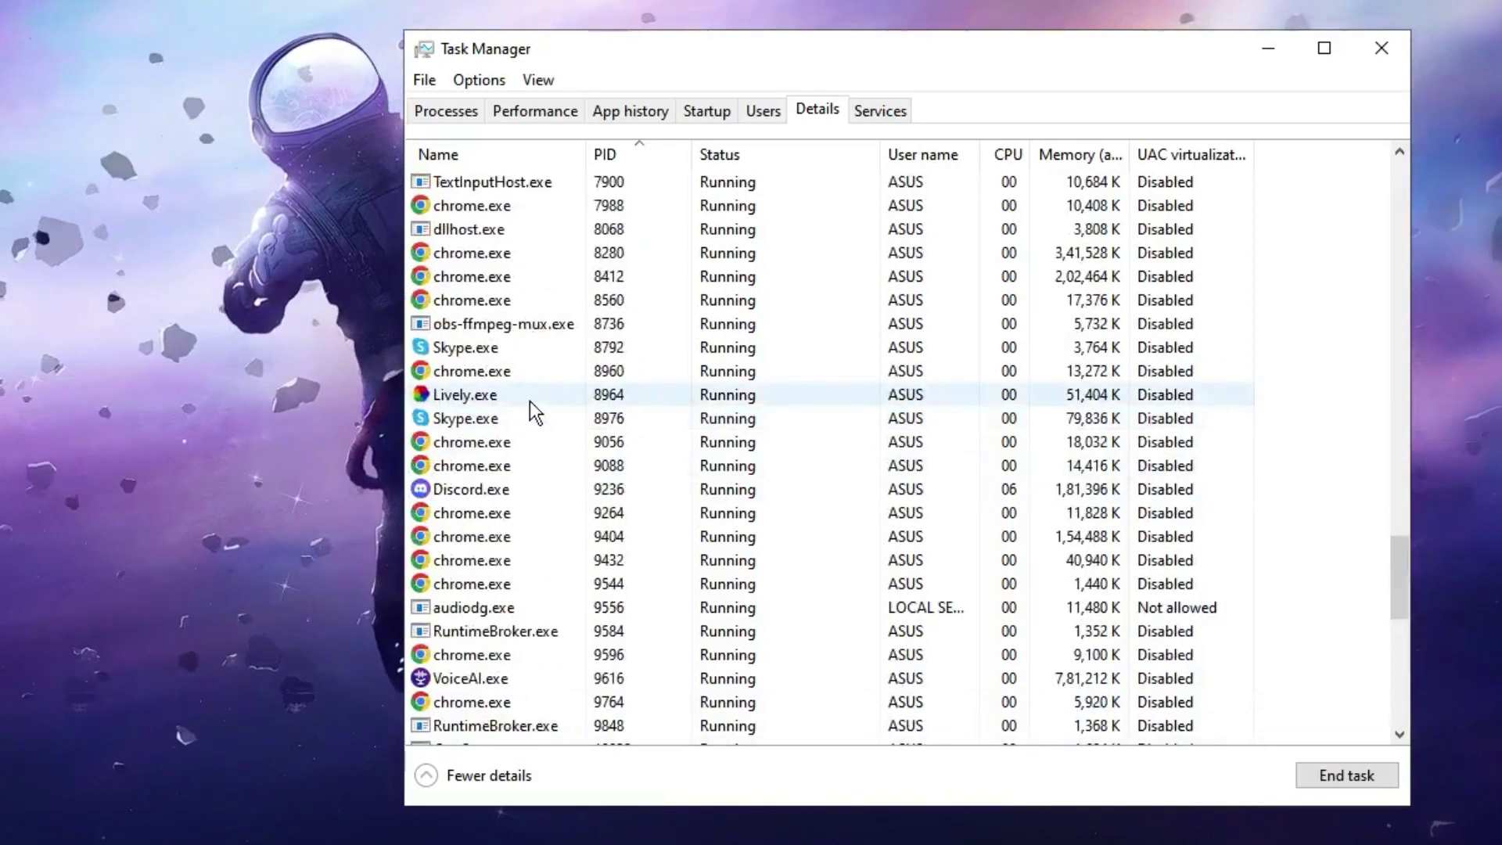
click(1397, 48)
- Launch Steam from the taskbar search and close the London Games Festival news popup
click(172, 834)
text(s)
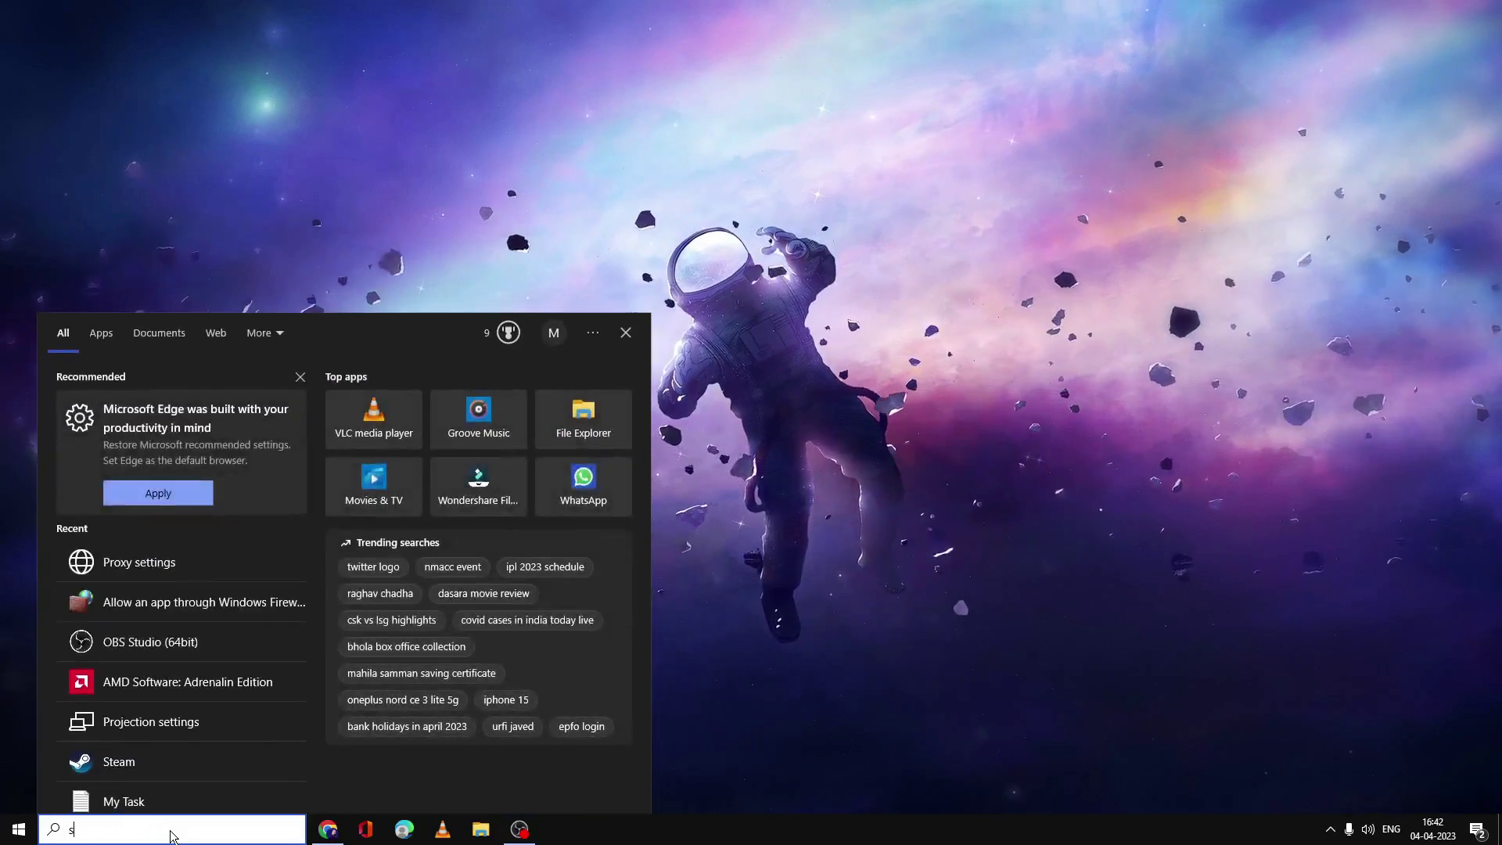
text(team)
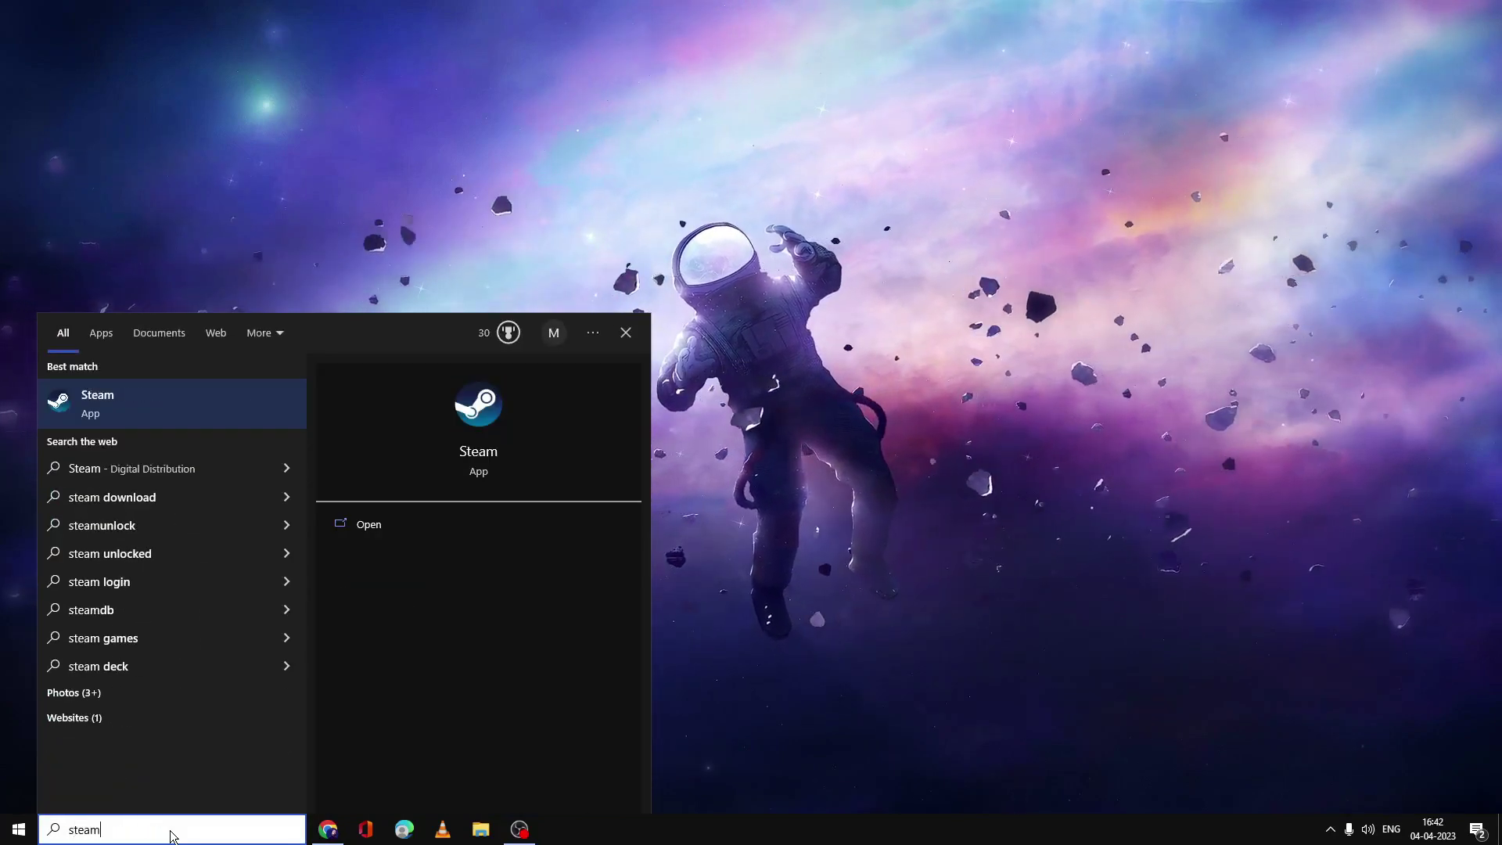
click(256, 409)
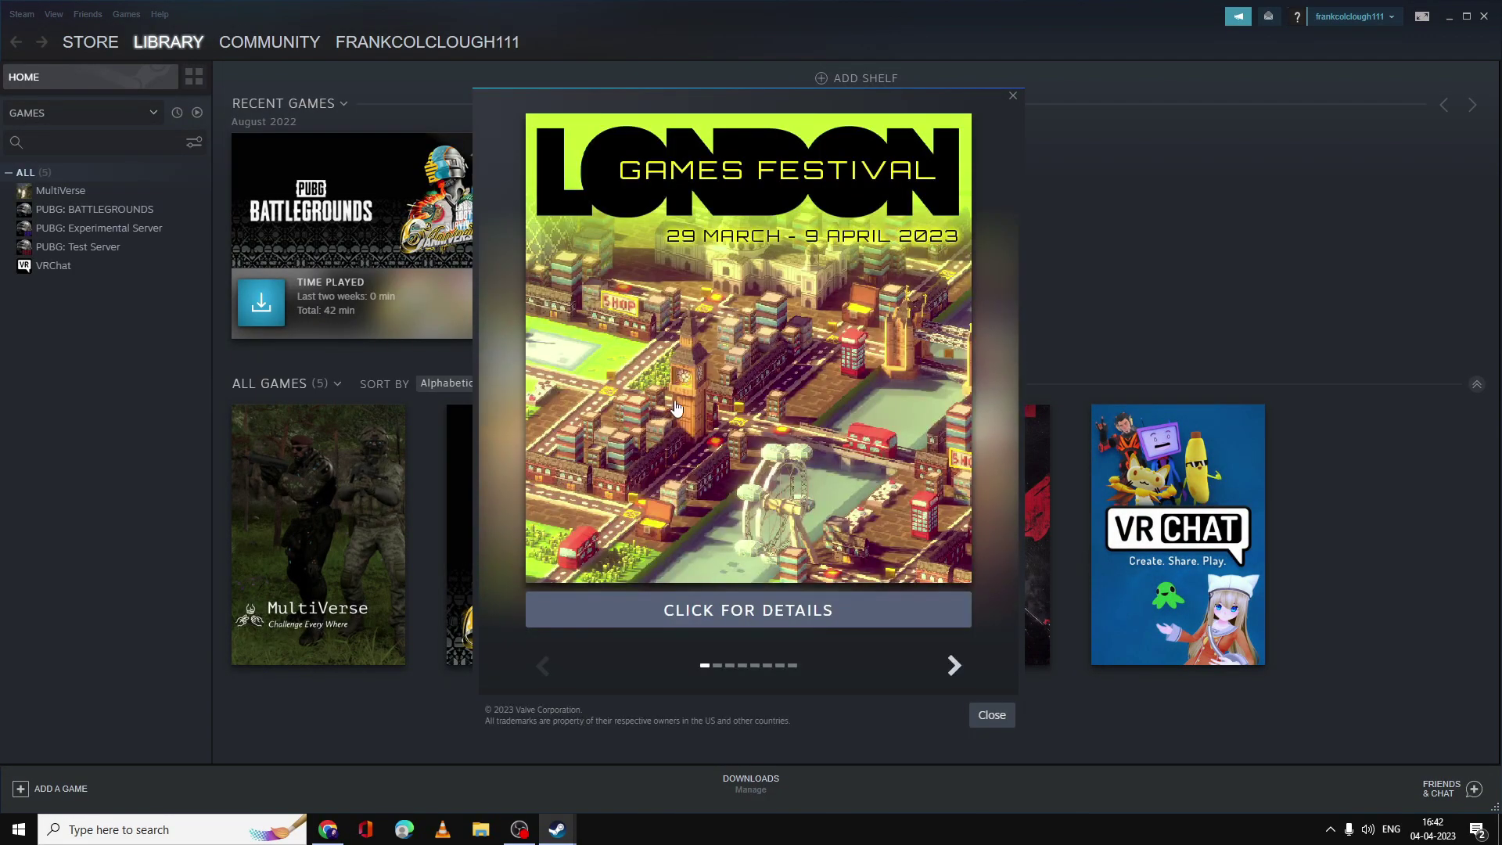
click(1013, 94)
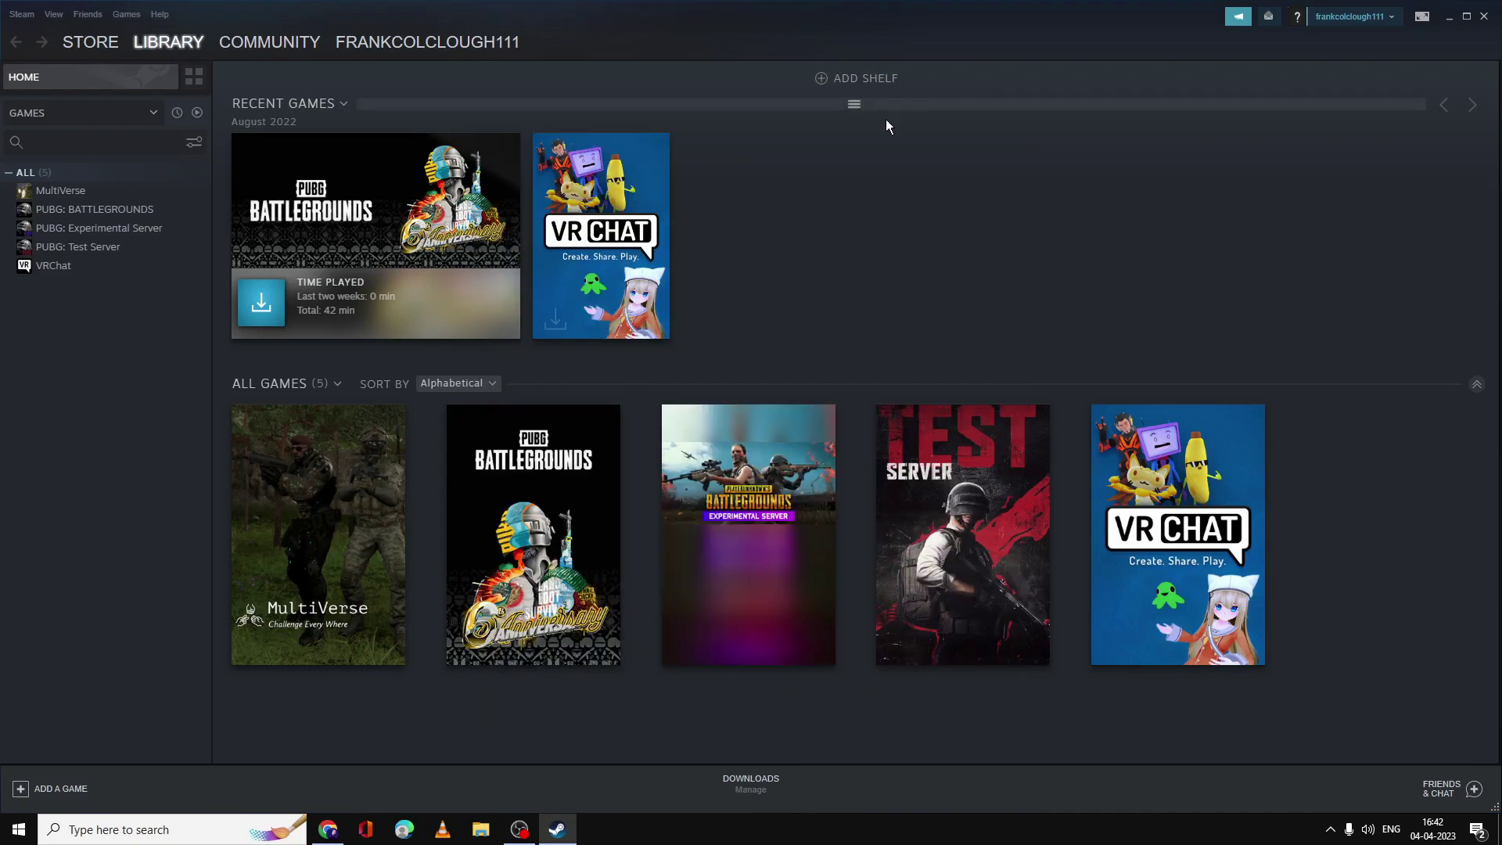